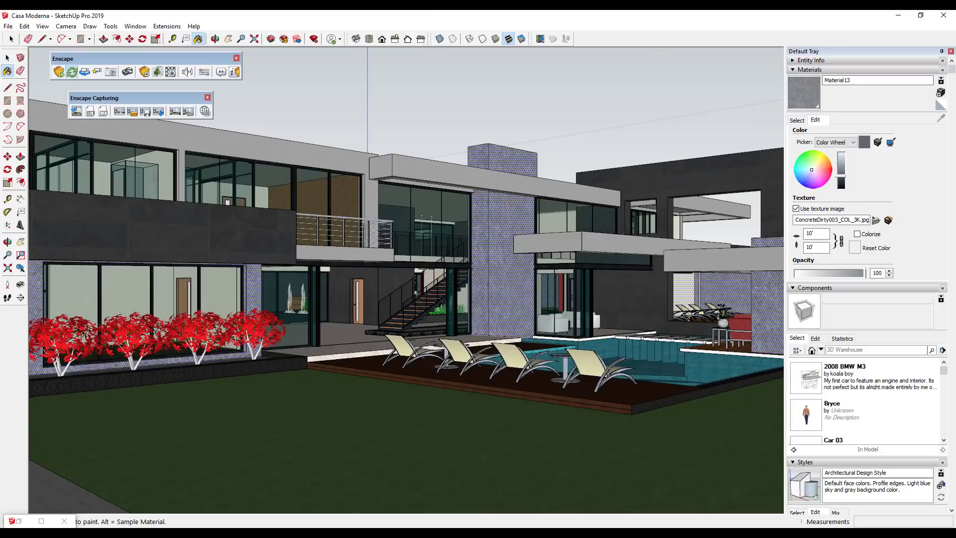
key(alt+Tab)
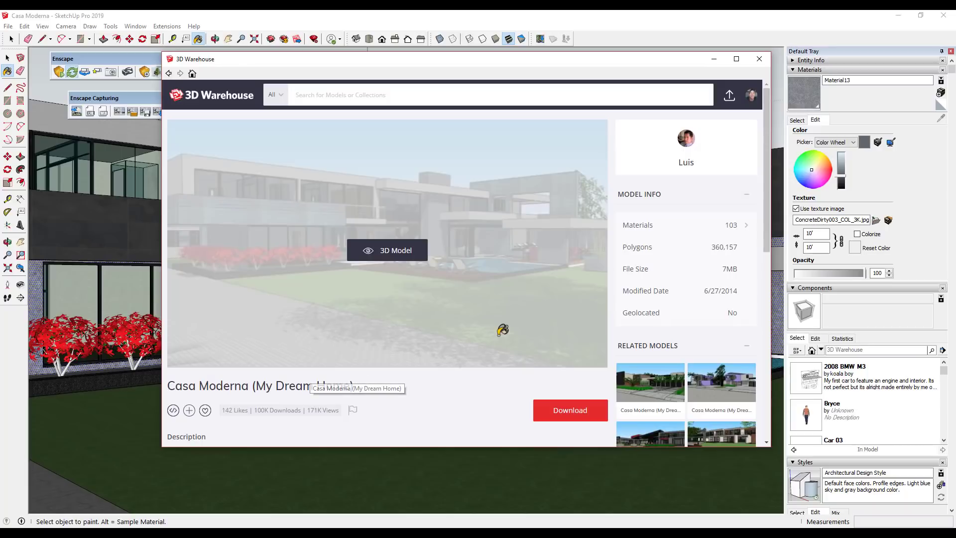
middle_drag(503, 330, 489, 334)
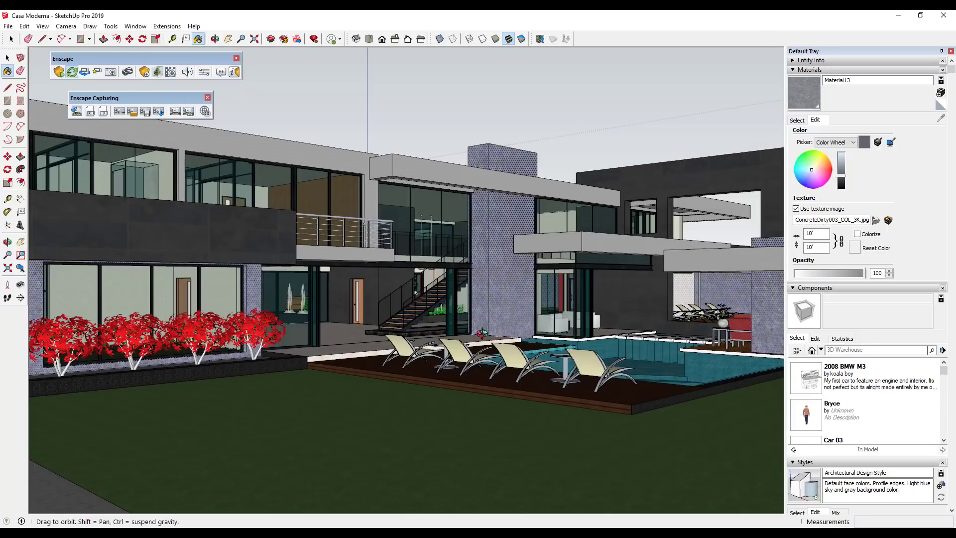
key(b)
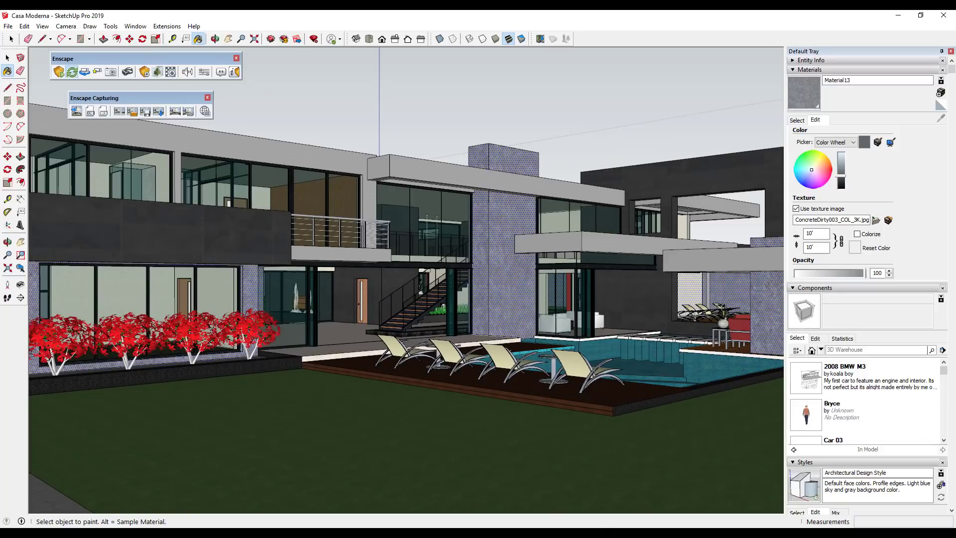
Bring up the Enscape render alongside the model and open the atmosphere section of the Enscape settings
key(alt+Tab)
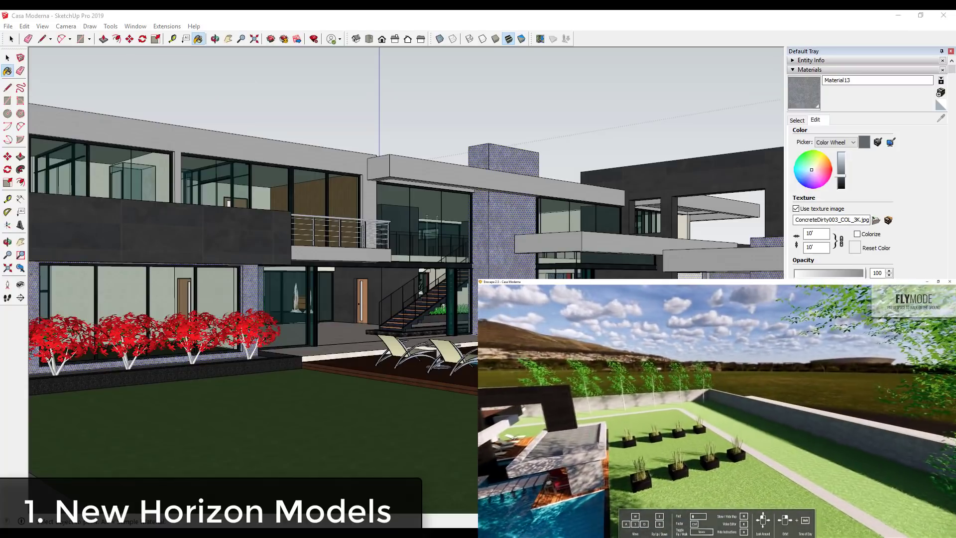
click(602, 43)
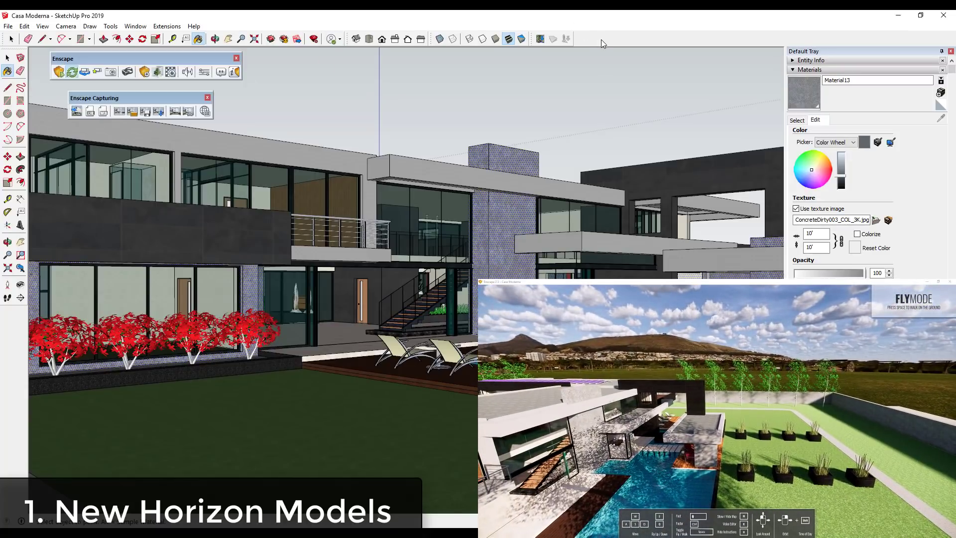
click(204, 73)
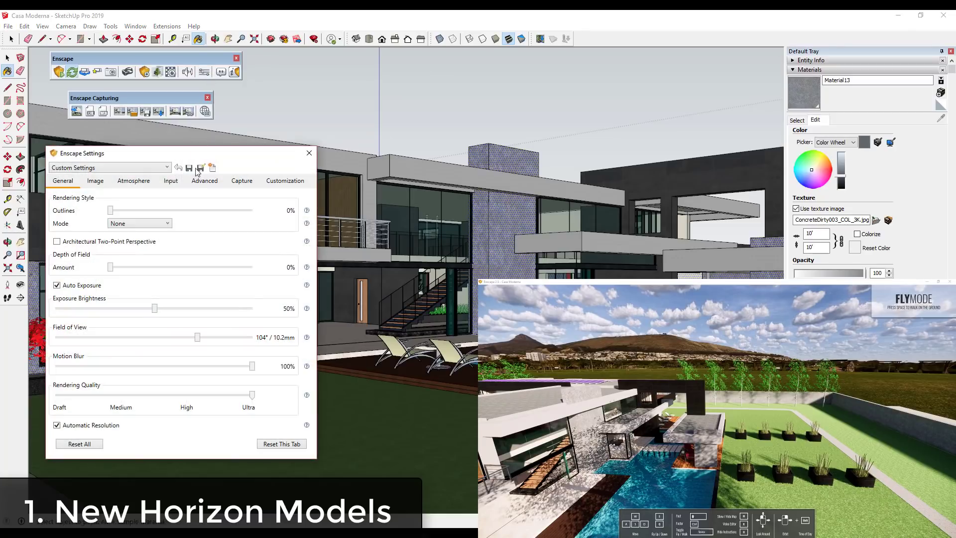
click(132, 181)
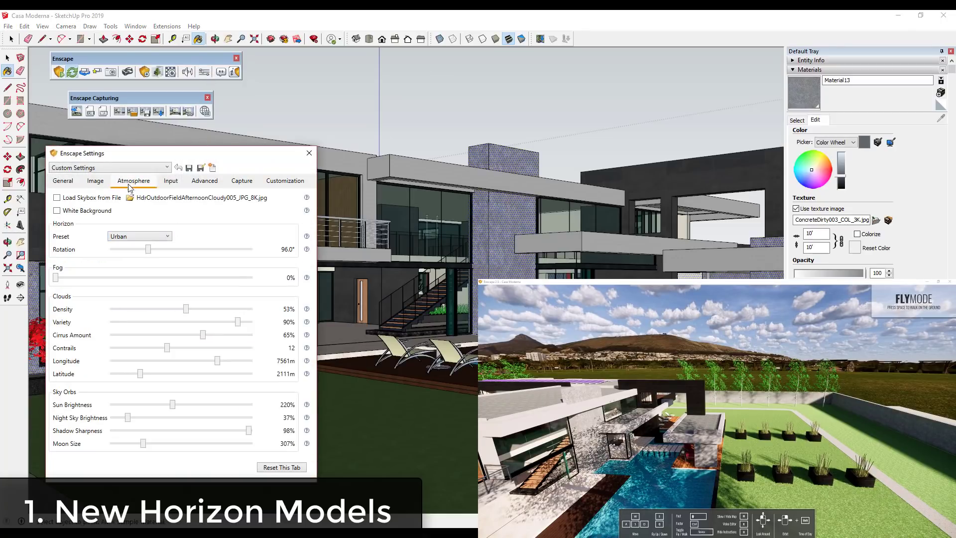
Set the horizon preset to Forest and rotate the horizon to about 156.6°
click(140, 236)
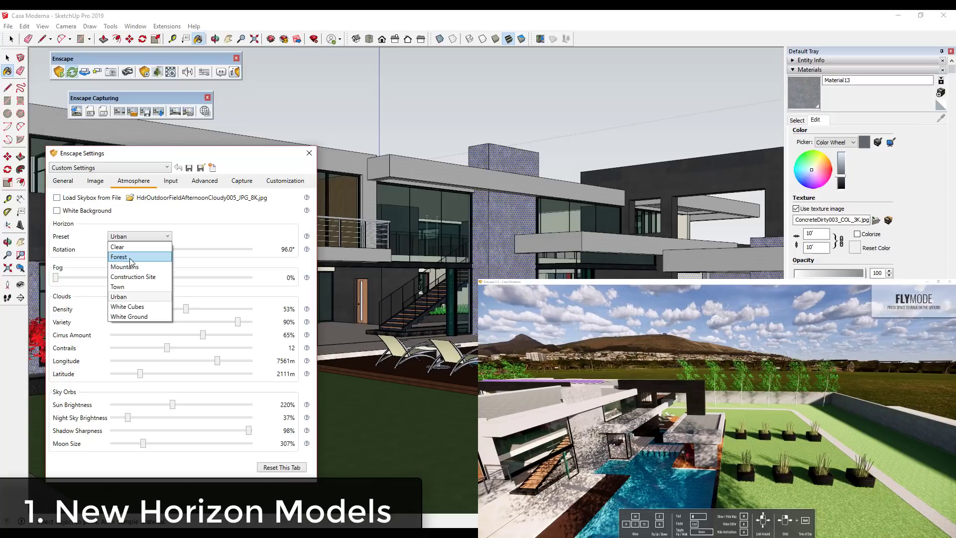
click(132, 261)
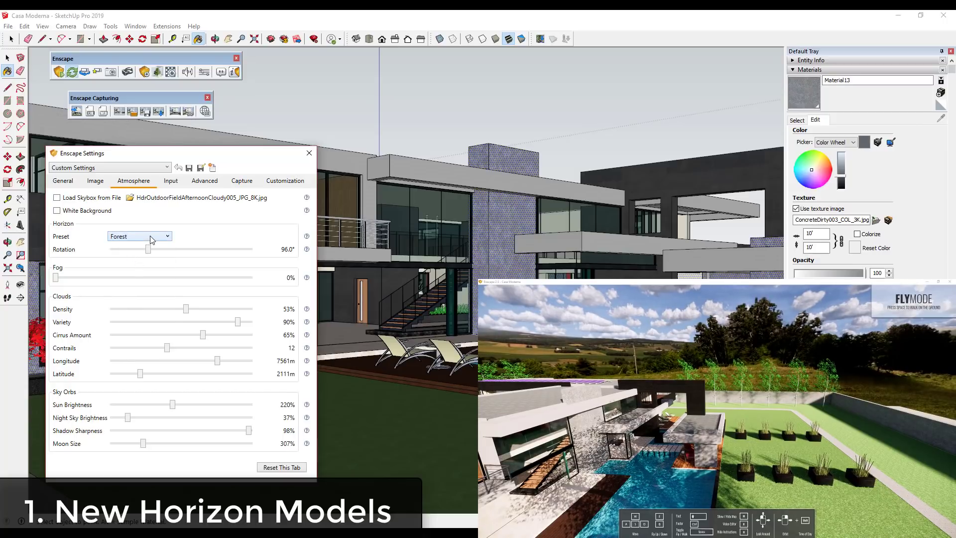
drag(148, 254, 172, 252)
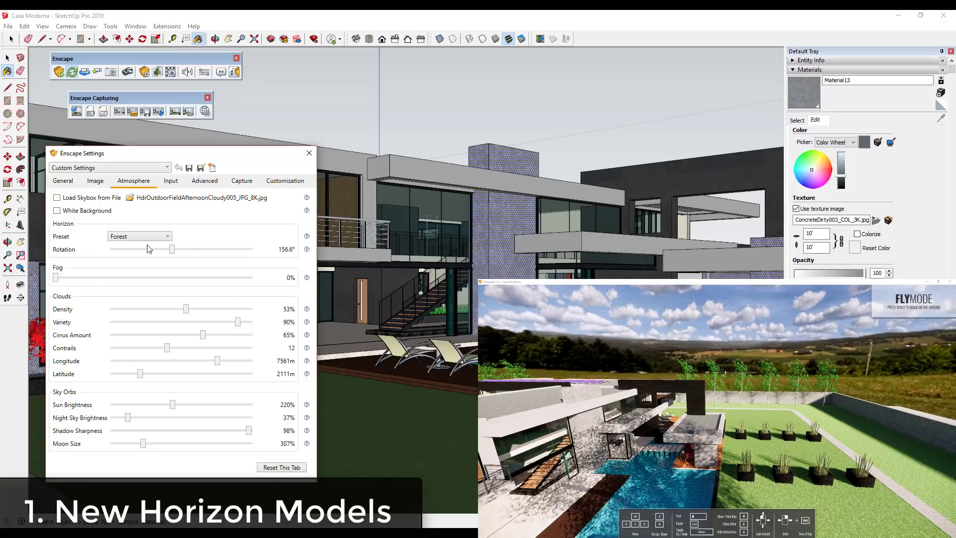
Try the Mountains horizon preset with its rotation at 360°
click(139, 236)
click(129, 268)
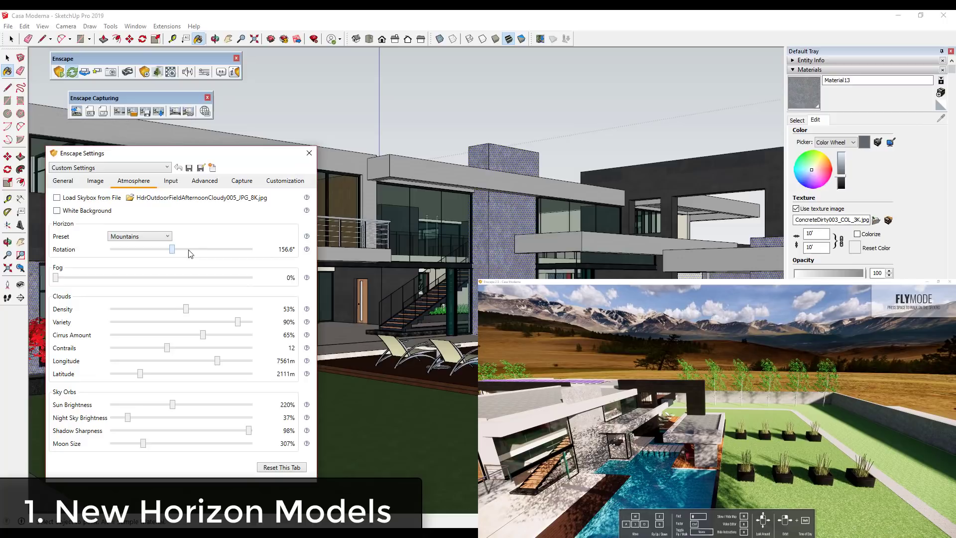
click(257, 256)
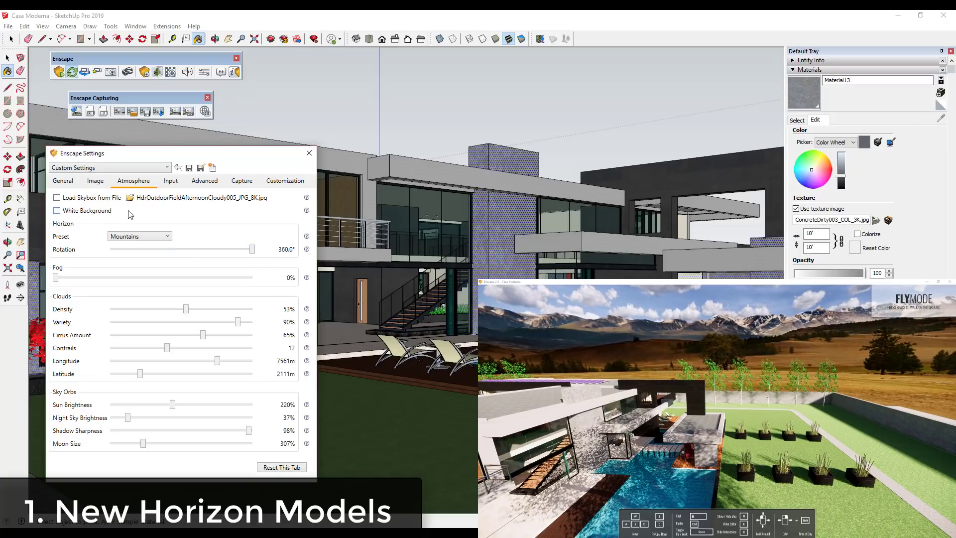
Try the Construction Site horizon preset and rotate it to about 122.5°
click(122, 238)
click(138, 284)
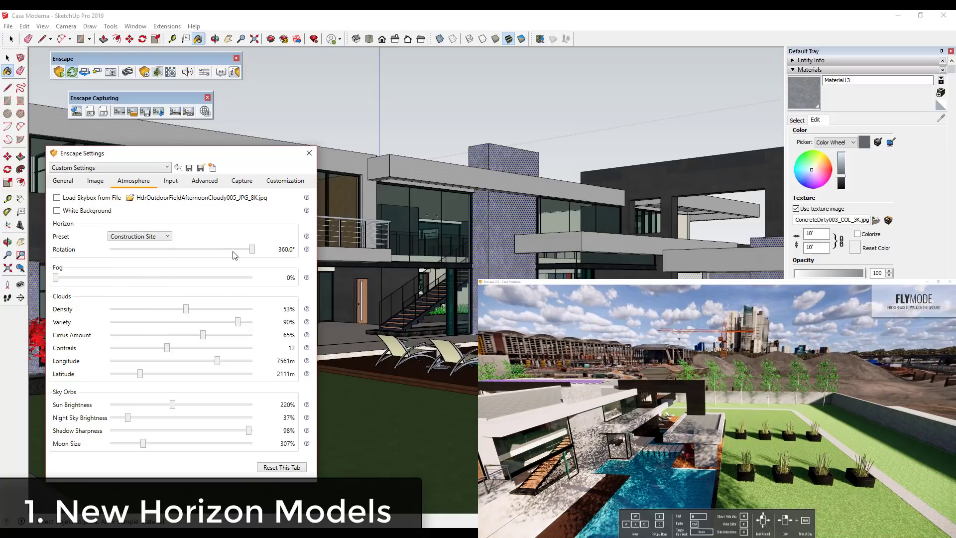
drag(234, 255, 158, 251)
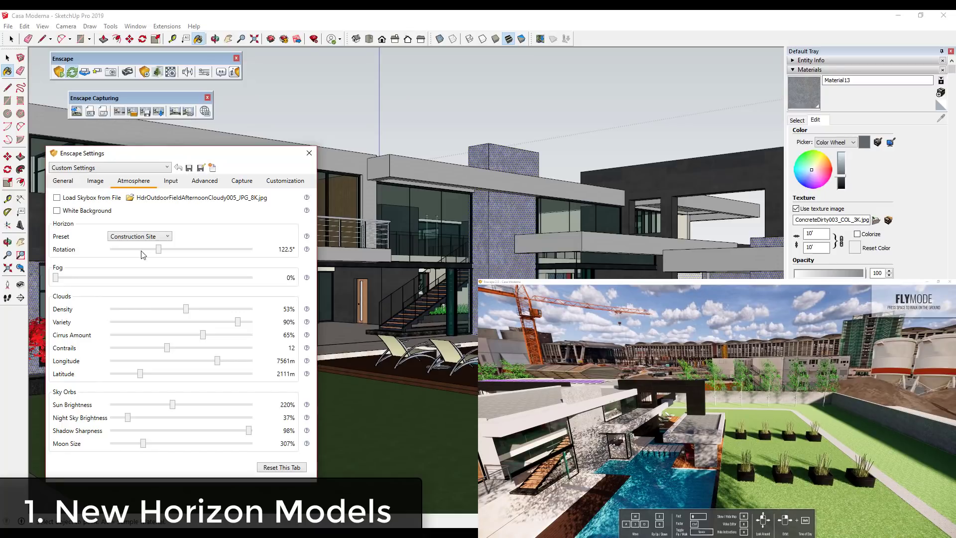
Try the Town horizon preset and rotate it to about 347.4°
click(133, 237)
click(123, 288)
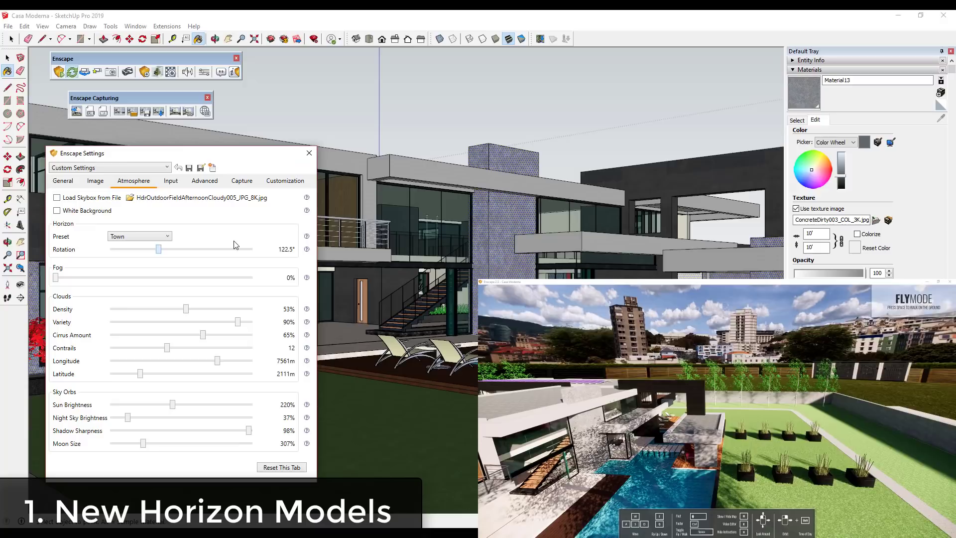
drag(236, 245, 247, 245)
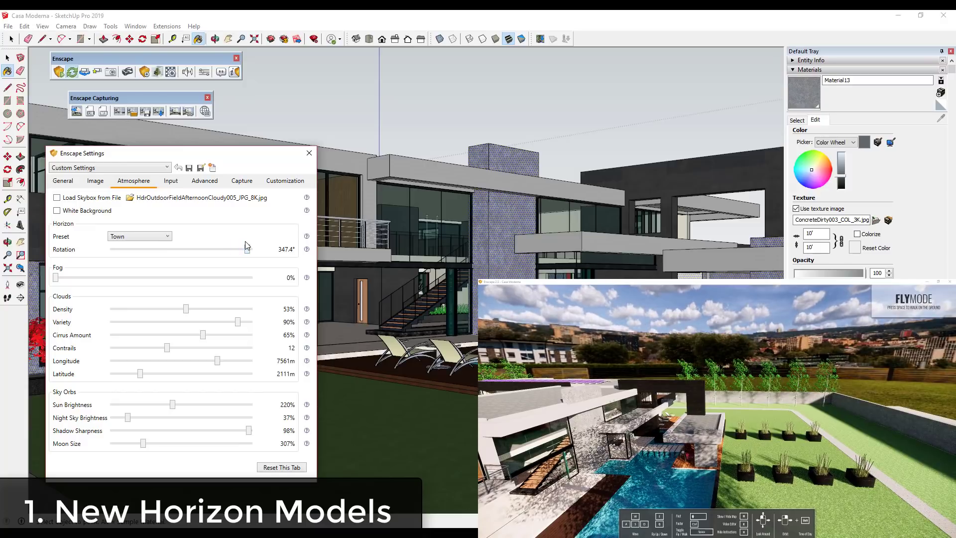
Set the horizon preset to Urban and rotate the horizon to about 154.1°
click(128, 240)
click(125, 298)
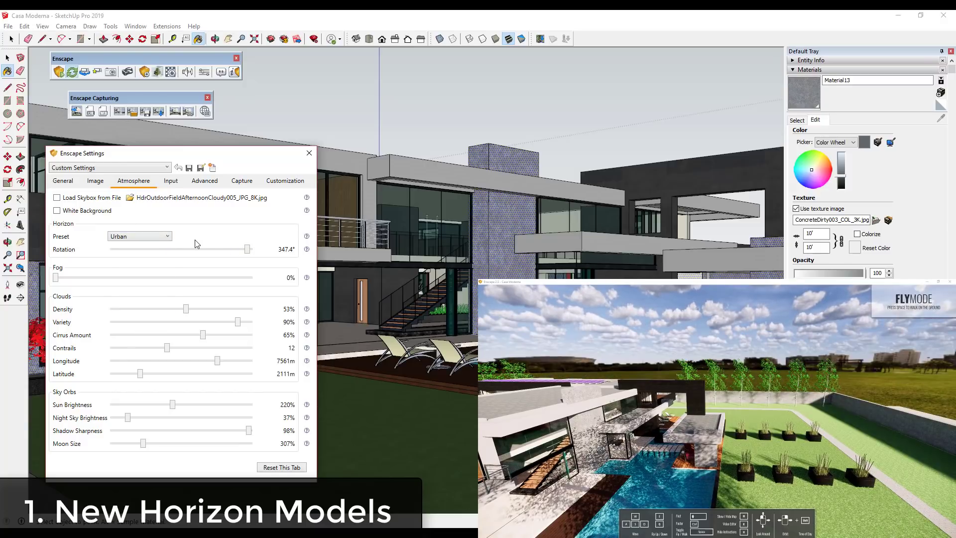
drag(247, 249, 200, 249)
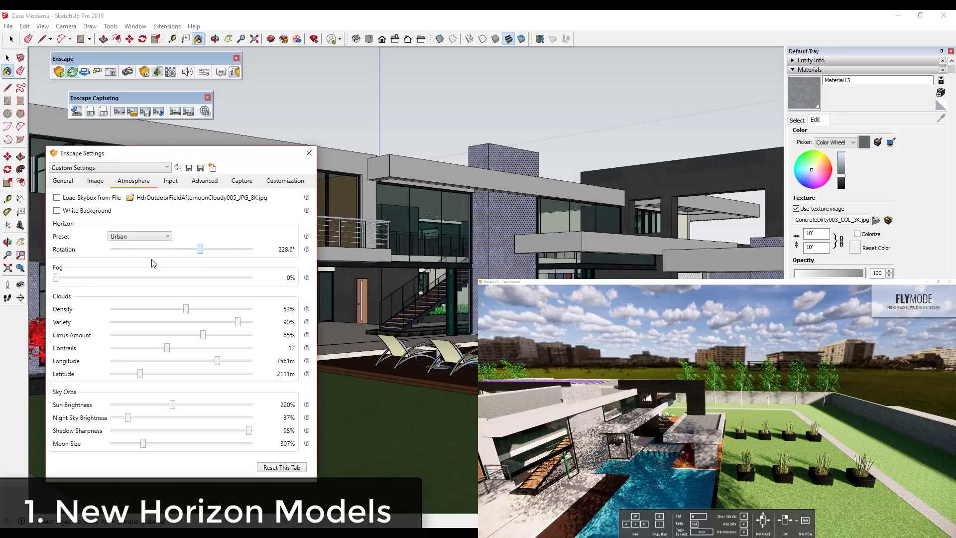
drag(153, 249, 171, 249)
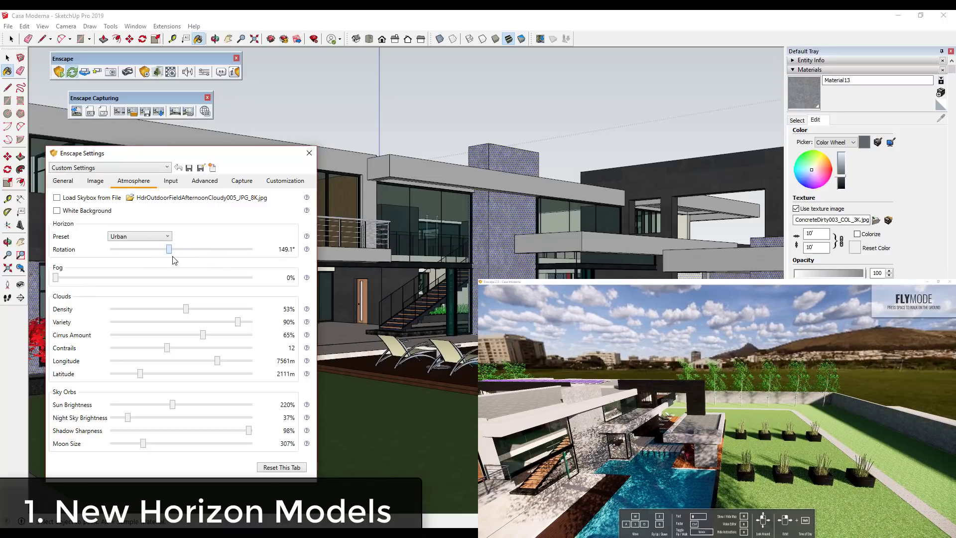
click(150, 239)
click(152, 240)
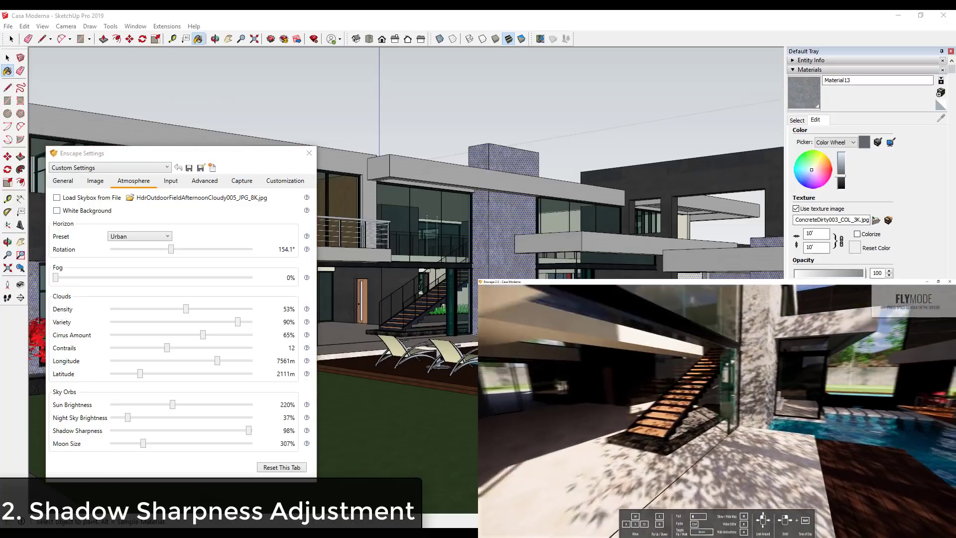
Raise the shadow sharpness to 100% and inspect the cast shadows around the staircase in the render
key(a)
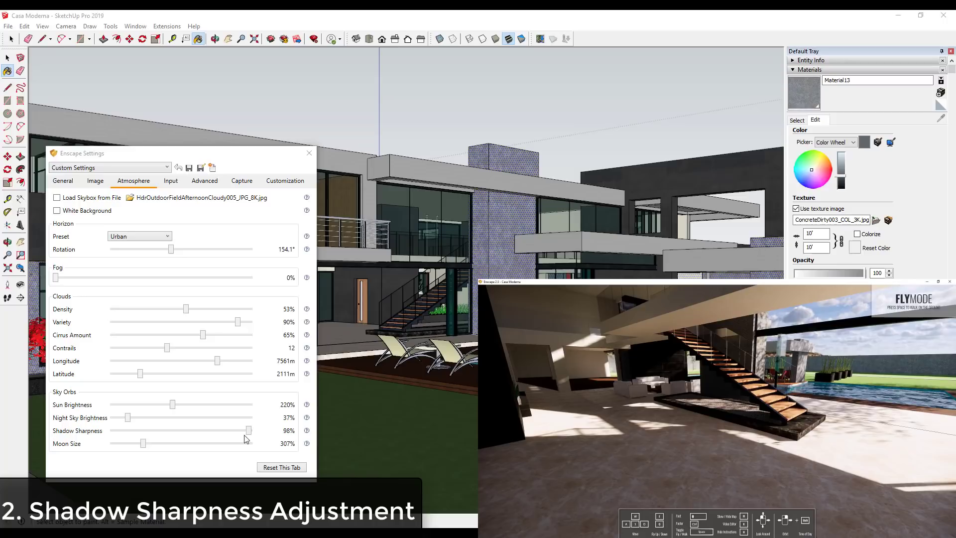
mouse_move(249, 437)
mouse_down()
mouse_move(114, 433)
mouse_move(268, 438)
mouse_up()
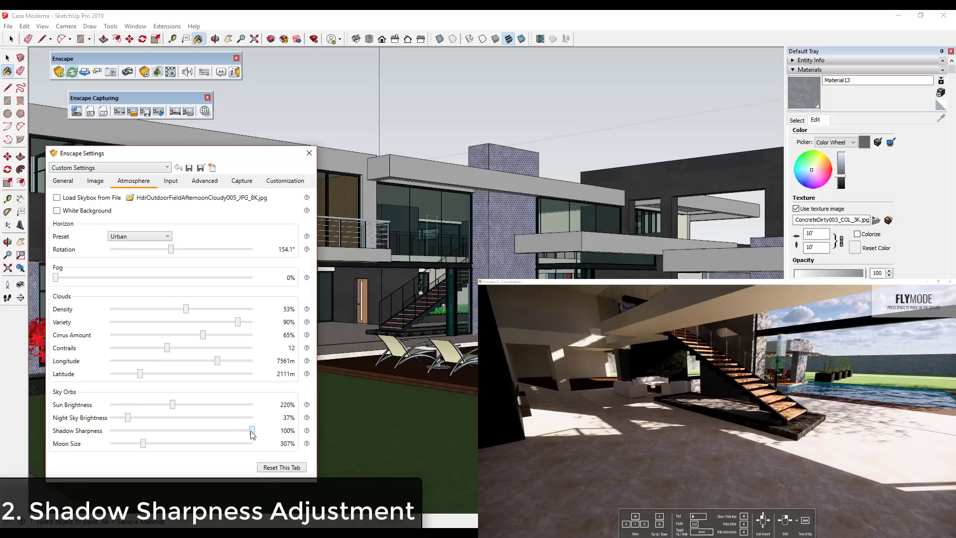
drag(252, 431, 273, 456)
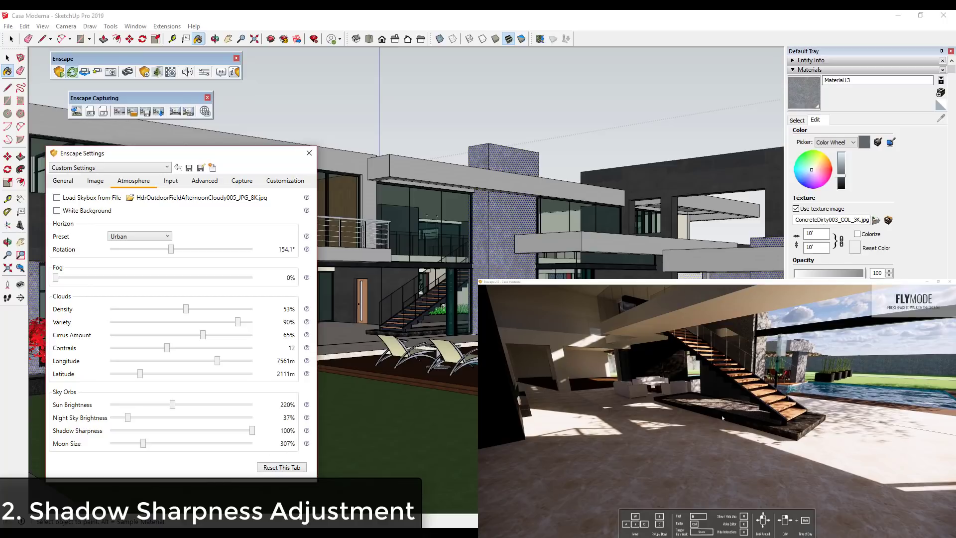
drag(806, 416, 844, 416)
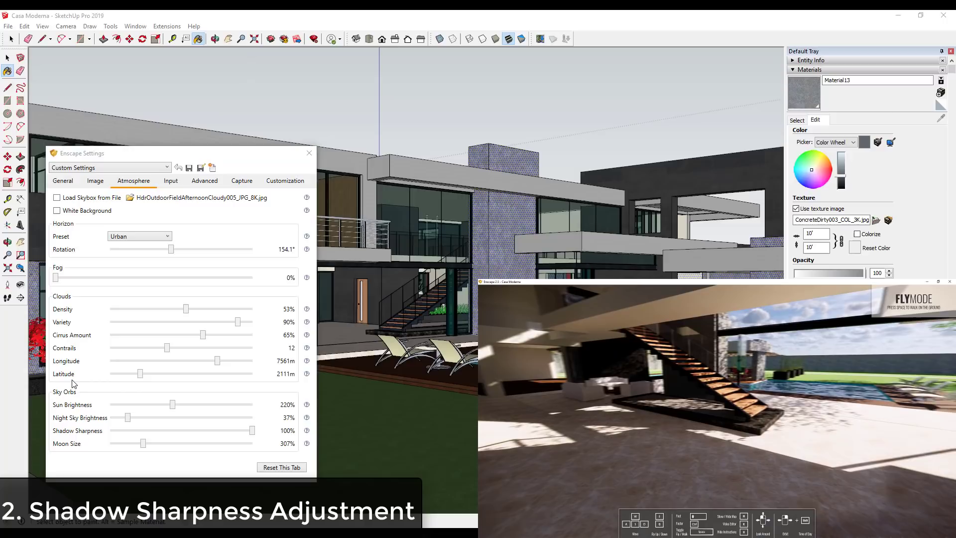
key(w)
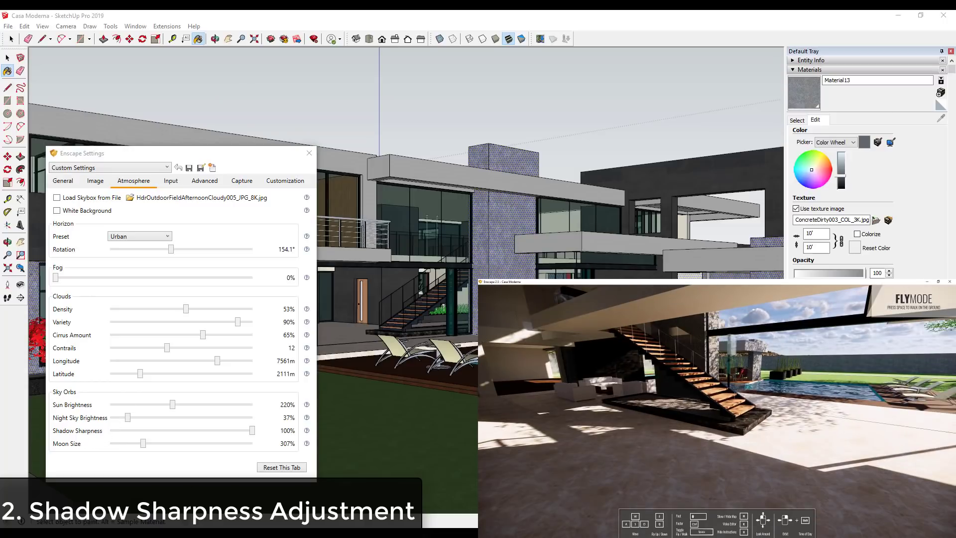
Open the Enscape video editor and add a first camera keyframe under the overhang, facing the staircase
click(423, 106)
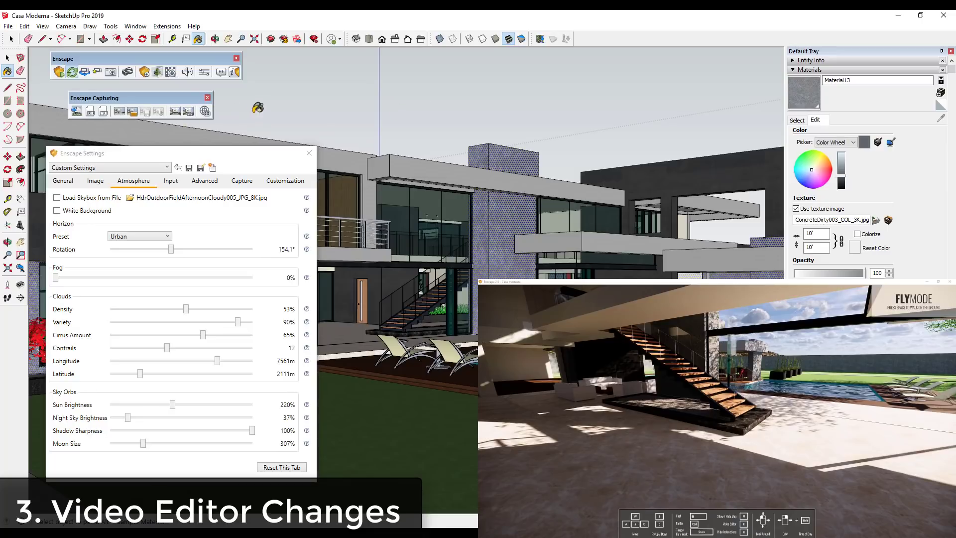
click(119, 114)
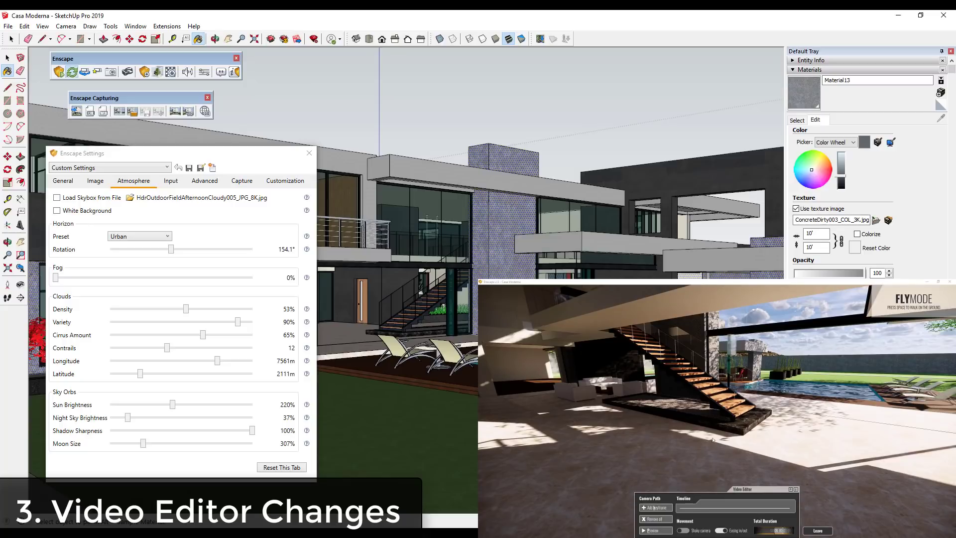
drag(713, 440, 663, 424)
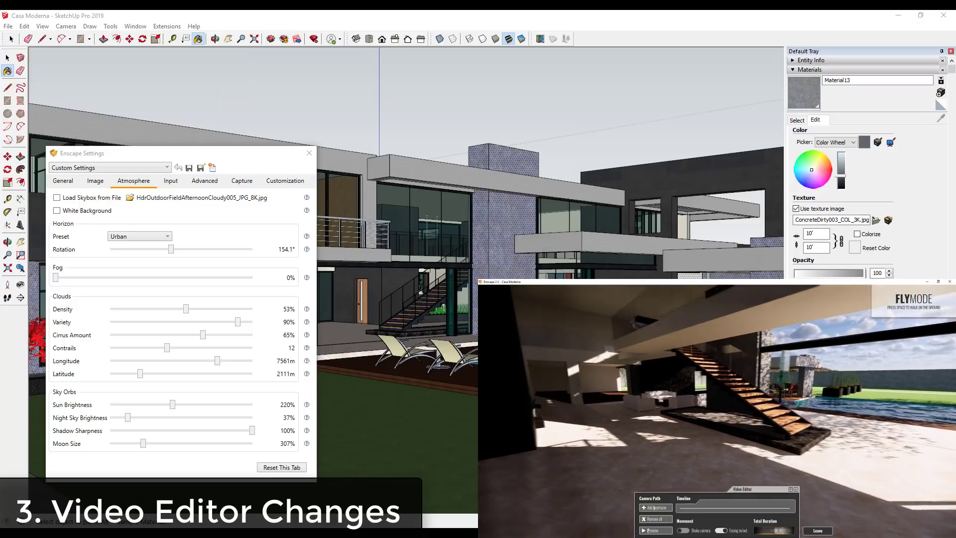
key(s)
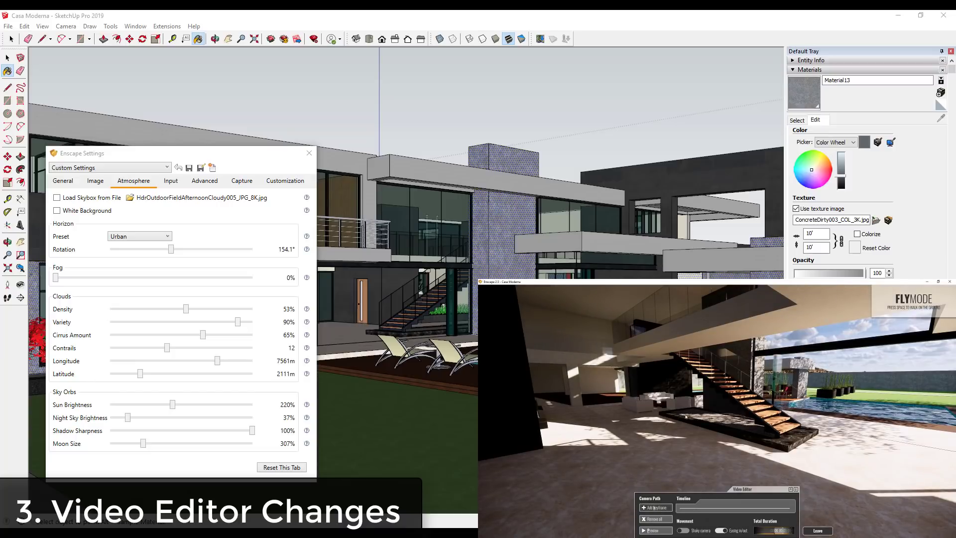
click(648, 511)
Move the render camera outside behind the lounge chairs and add a second keyframe looking across the pool
key(w)
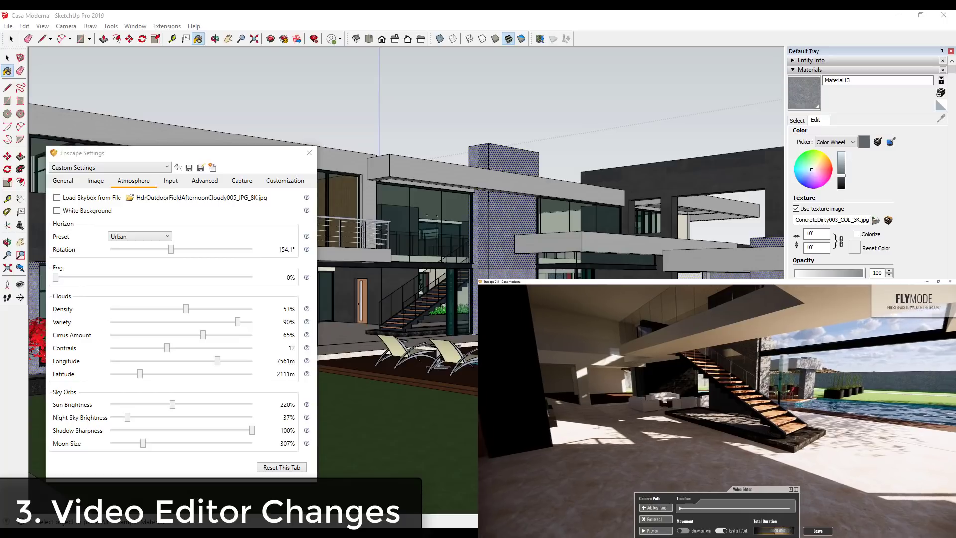
drag(767, 436, 837, 432)
key(d)
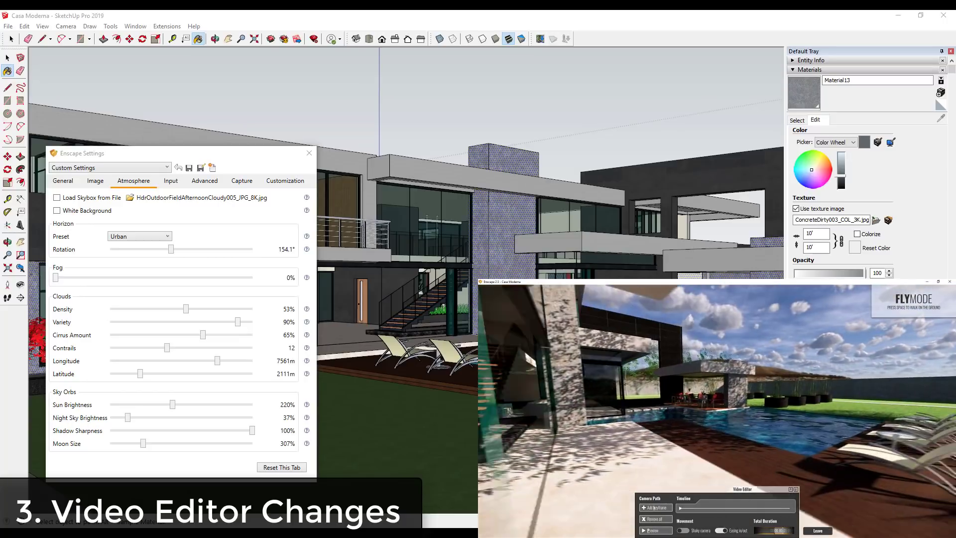
key(s)
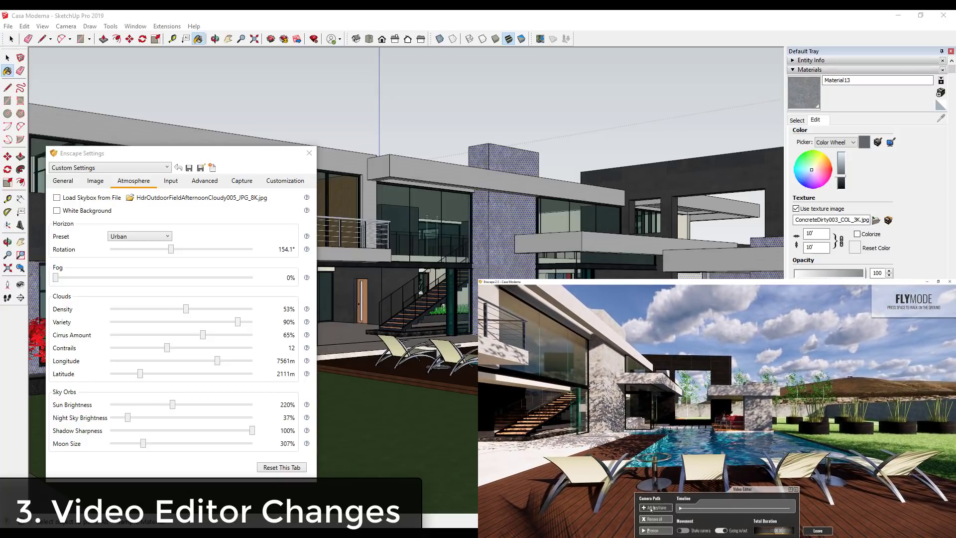
click(655, 508)
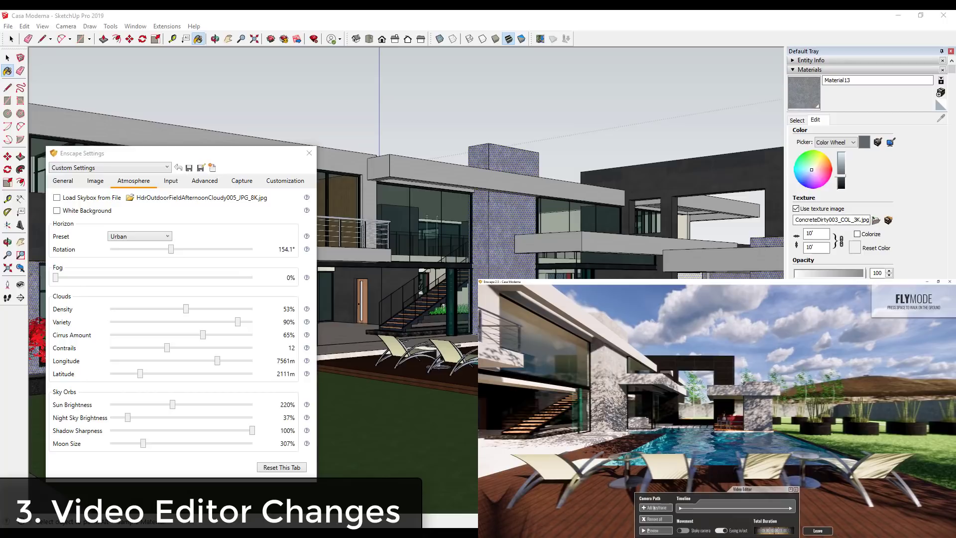
Fly the render camera across the lawn, add a third keyframe looking back at the pool and house, and preview the path
key(d)
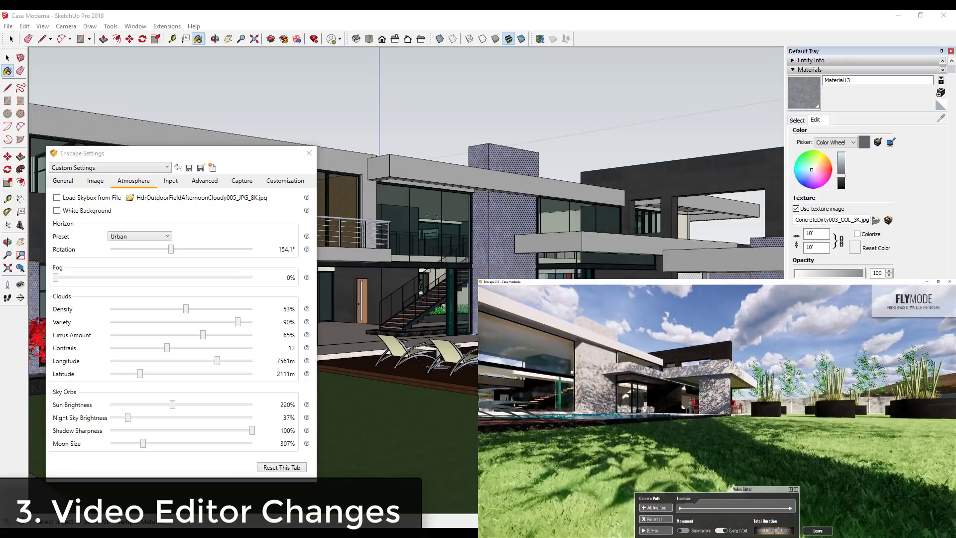
key(e)
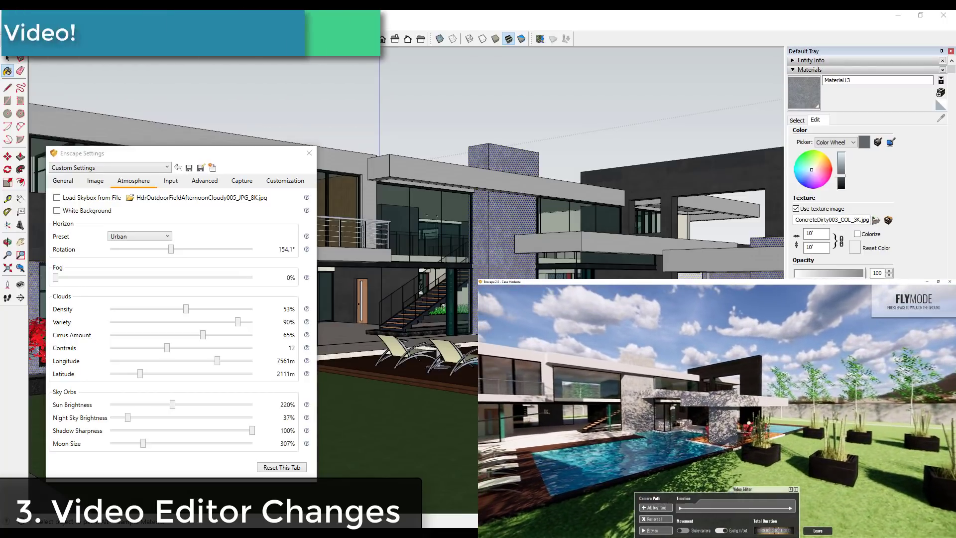
click(654, 508)
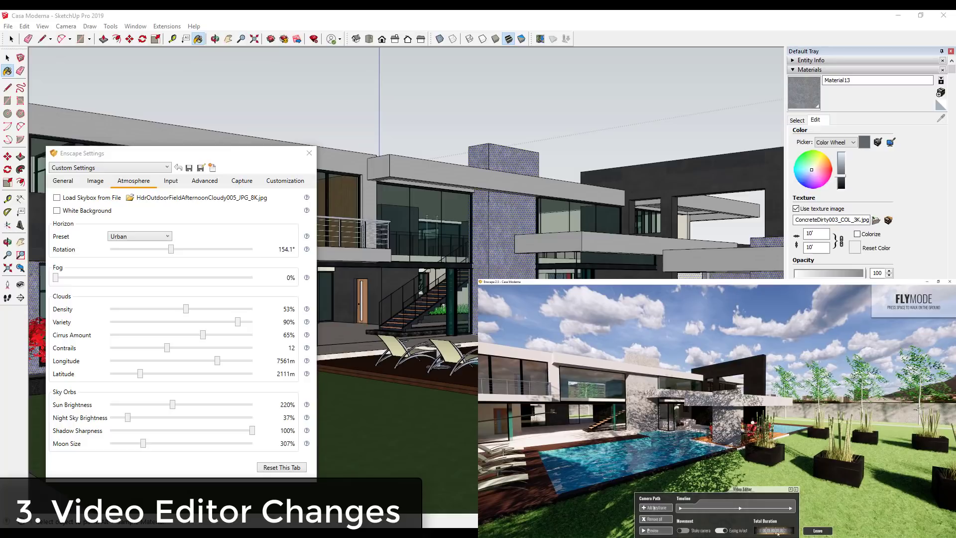
click(654, 529)
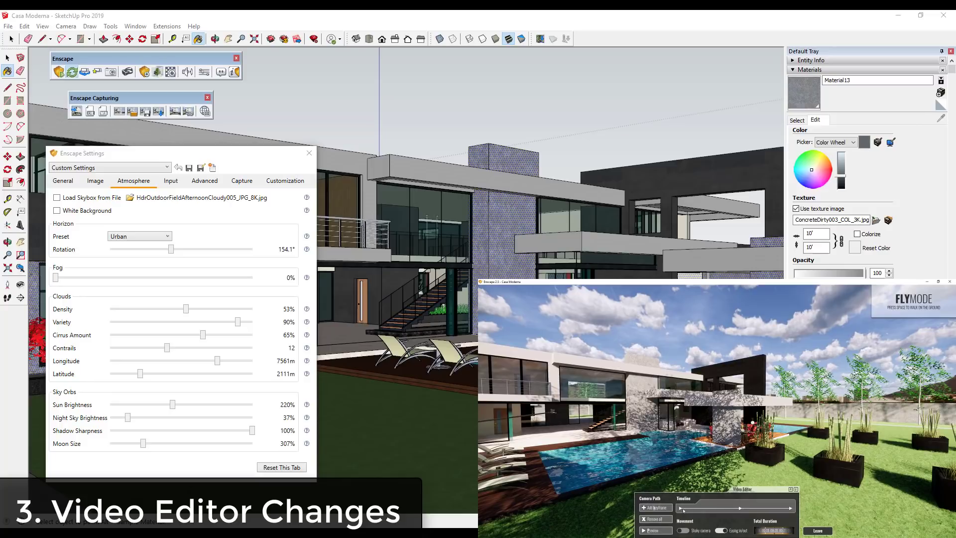
Enable a custom time of day on the second keyframe and narrow its field of view toward the pool
click(740, 509)
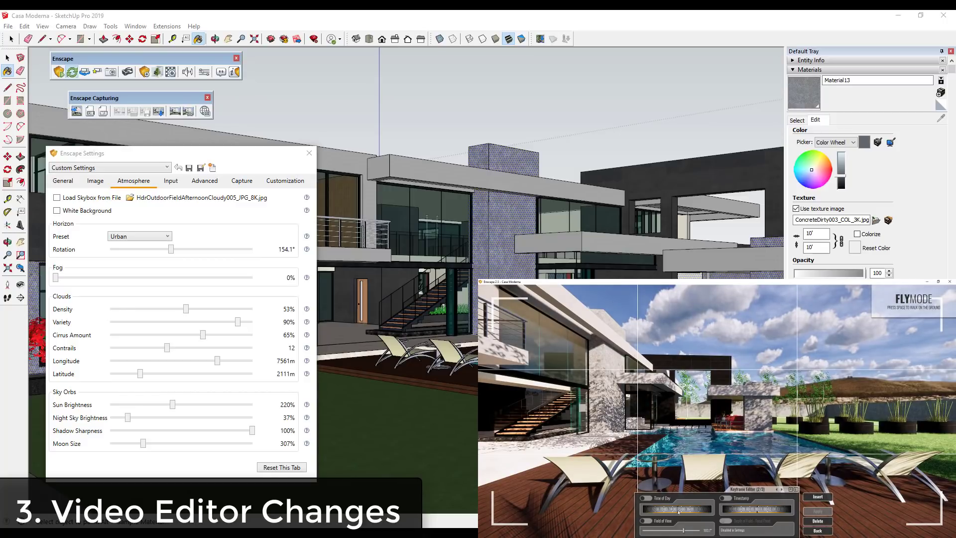
drag(678, 510, 677, 514)
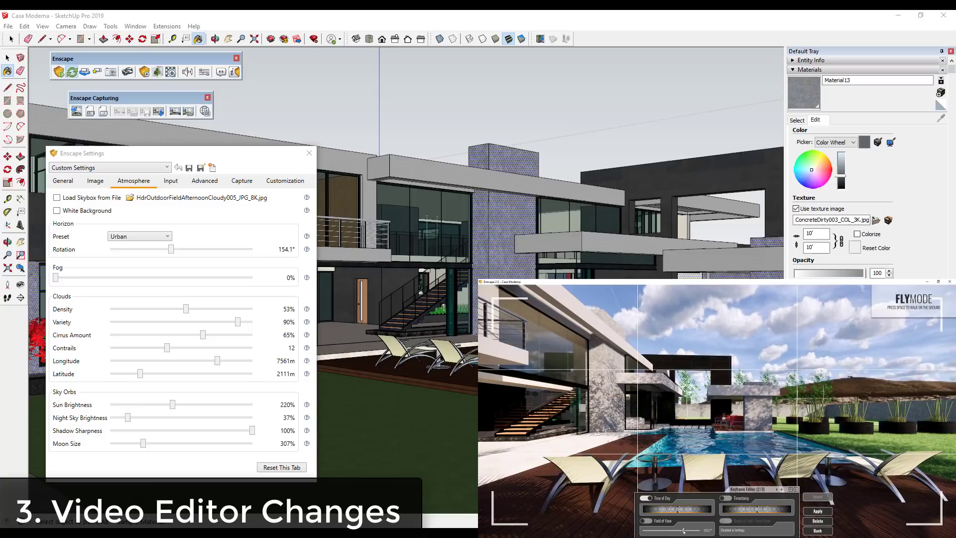
drag(684, 531, 676, 533)
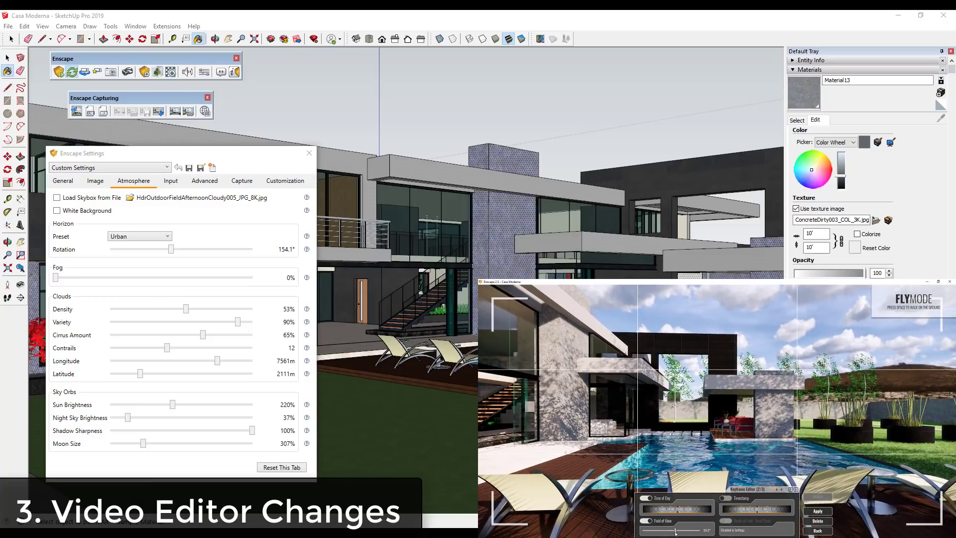
Widen the third keyframe's field of view, turn its view toward the red shrubs, apply the changes and preview the camera path
click(782, 489)
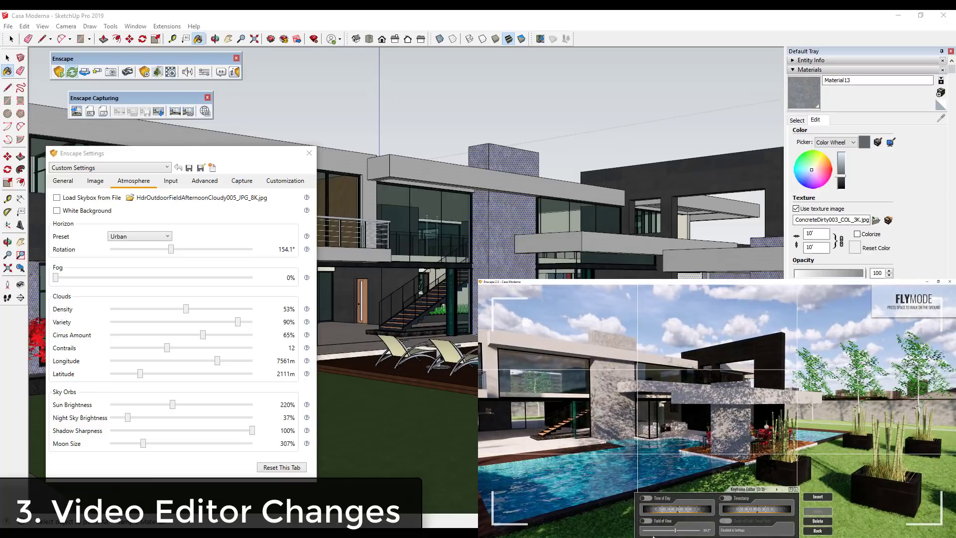
drag(676, 530, 693, 529)
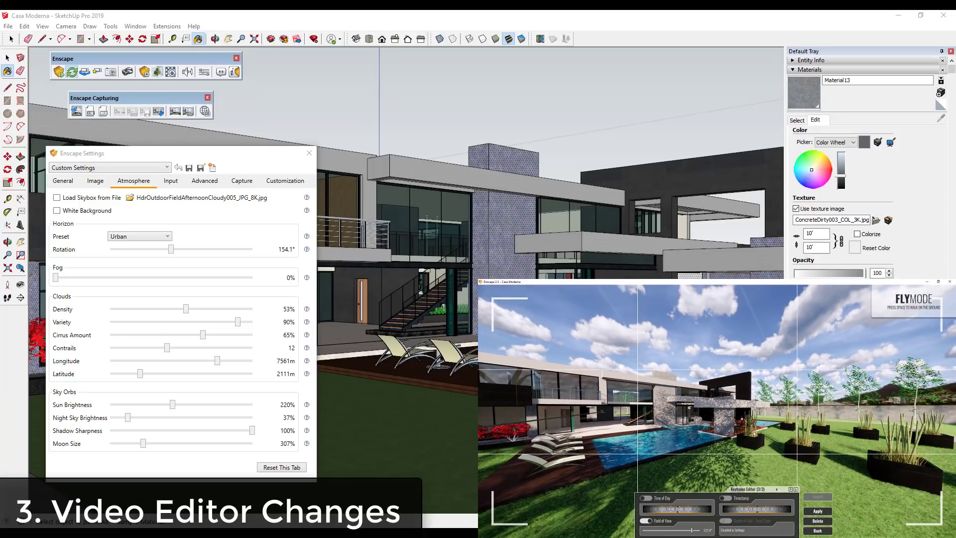
drag(712, 433, 673, 433)
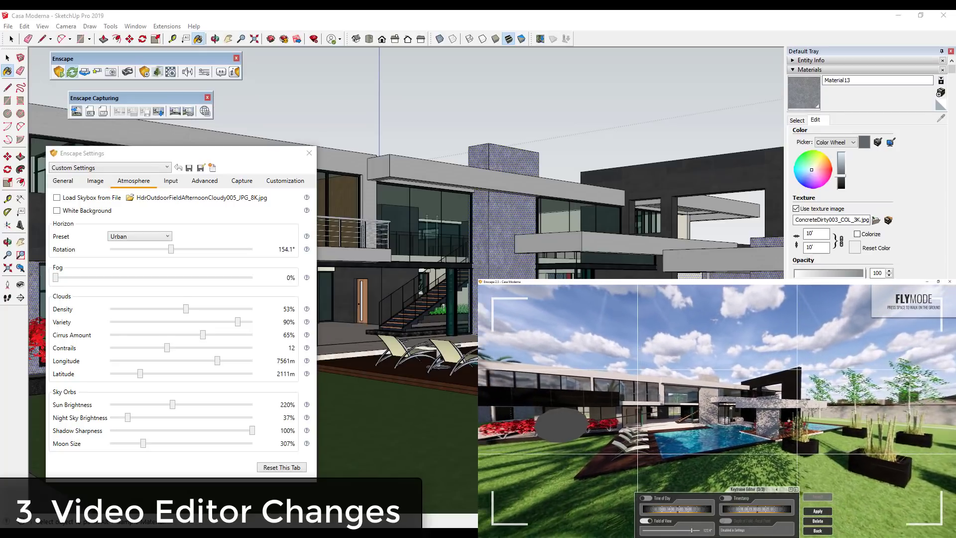
click(817, 511)
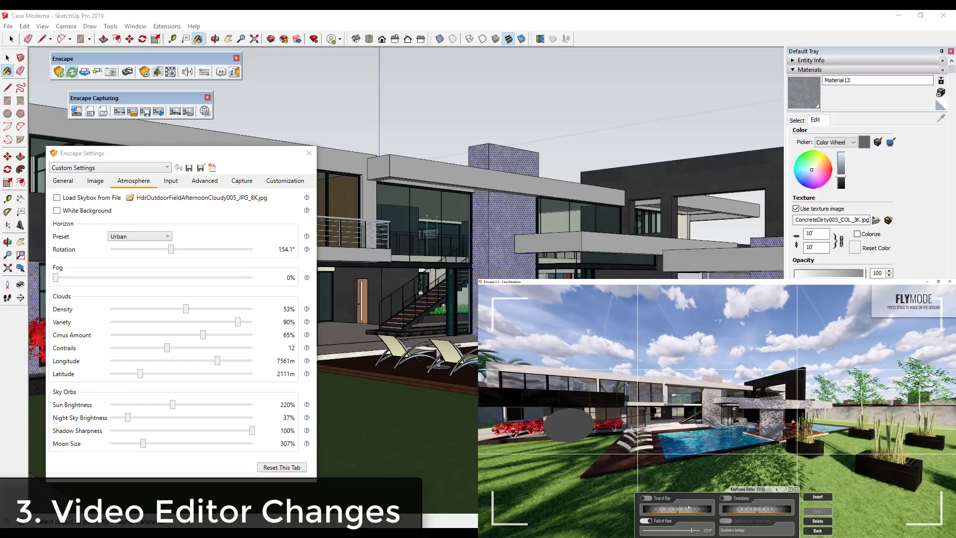
click(817, 531)
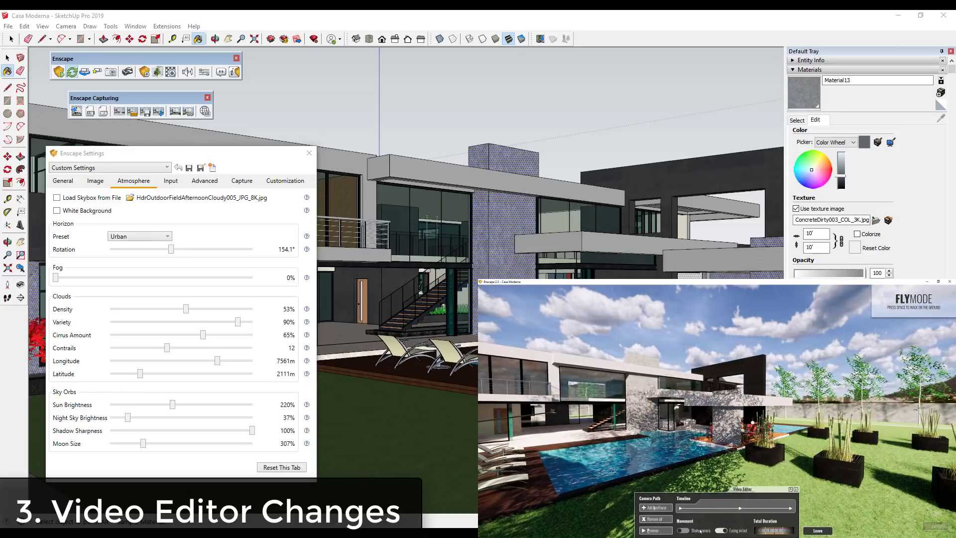
click(655, 531)
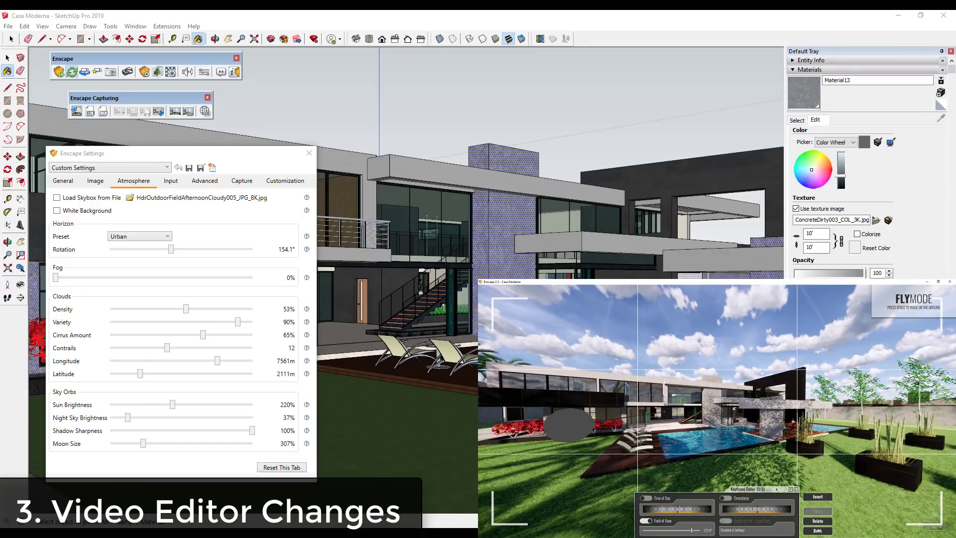
Reopen the second keyframe, try a slightly shifted camera view and return to the video editor without applying it
click(817, 530)
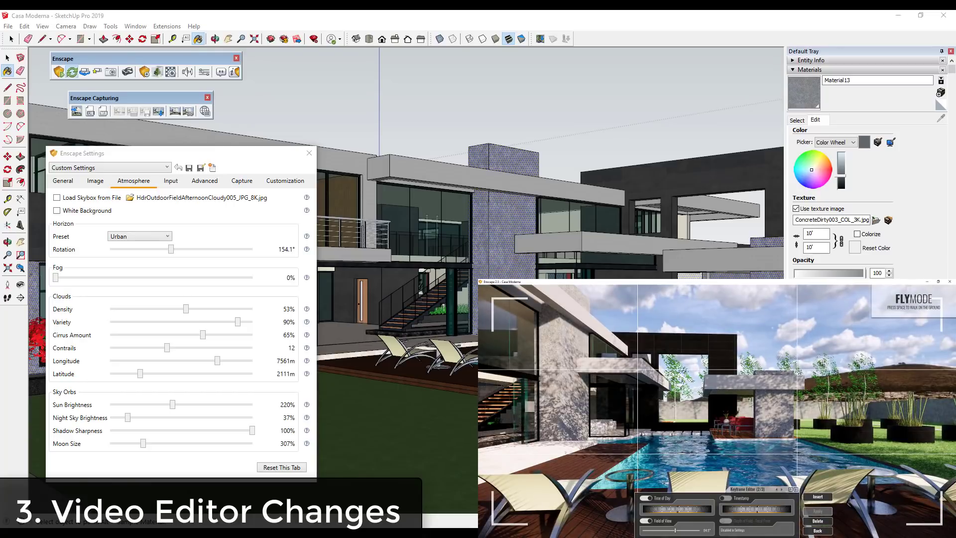
right_drag(643, 435, 654, 430)
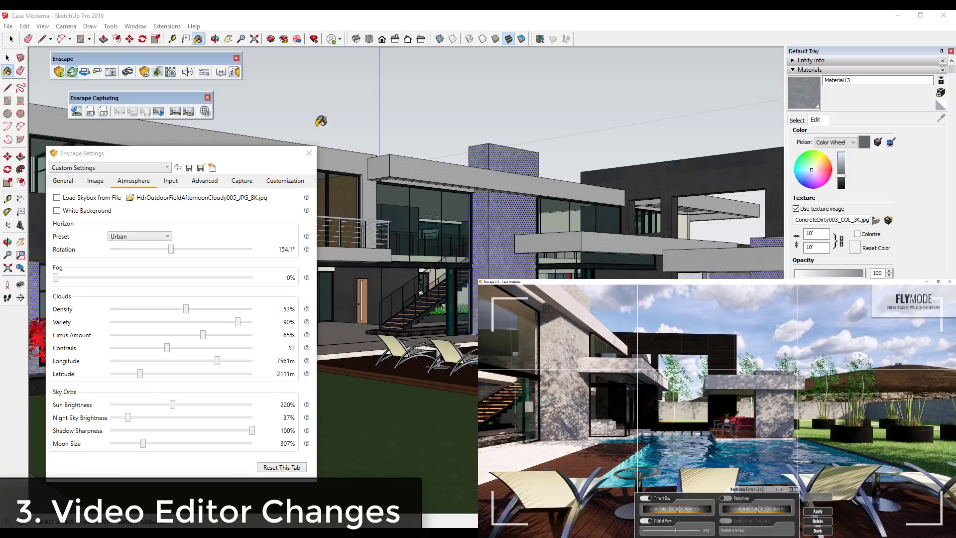
click(818, 530)
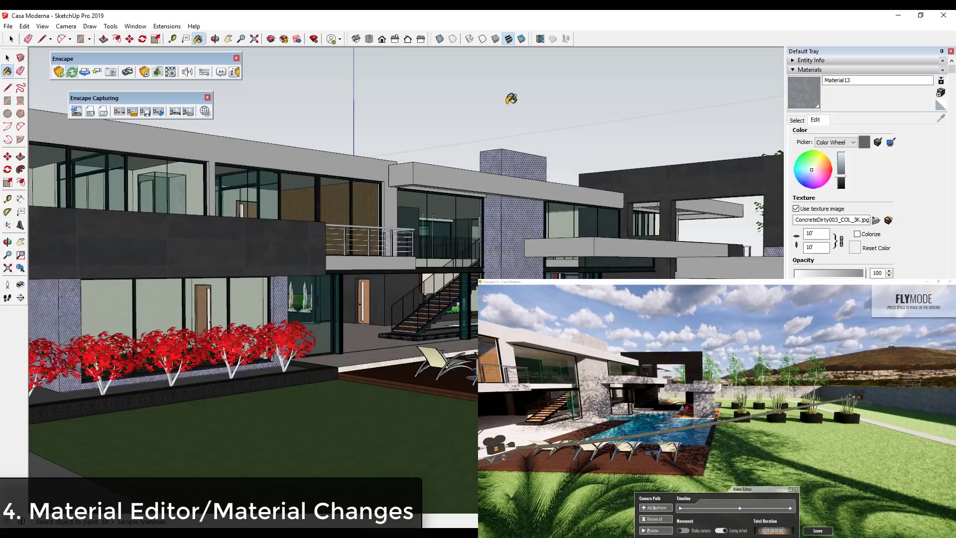
Open the Enscape Materials editor on Material13 and look through its list of project materials
key(space)
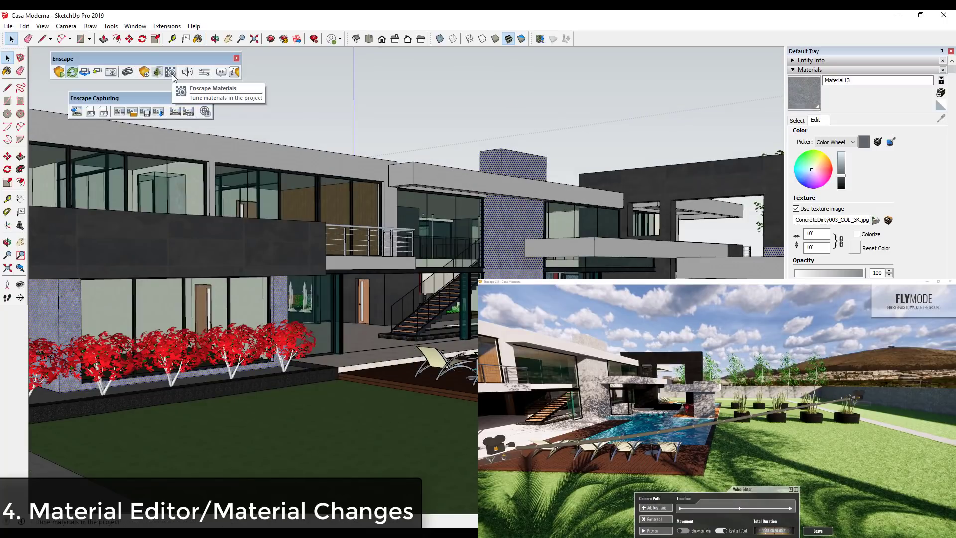
click(170, 73)
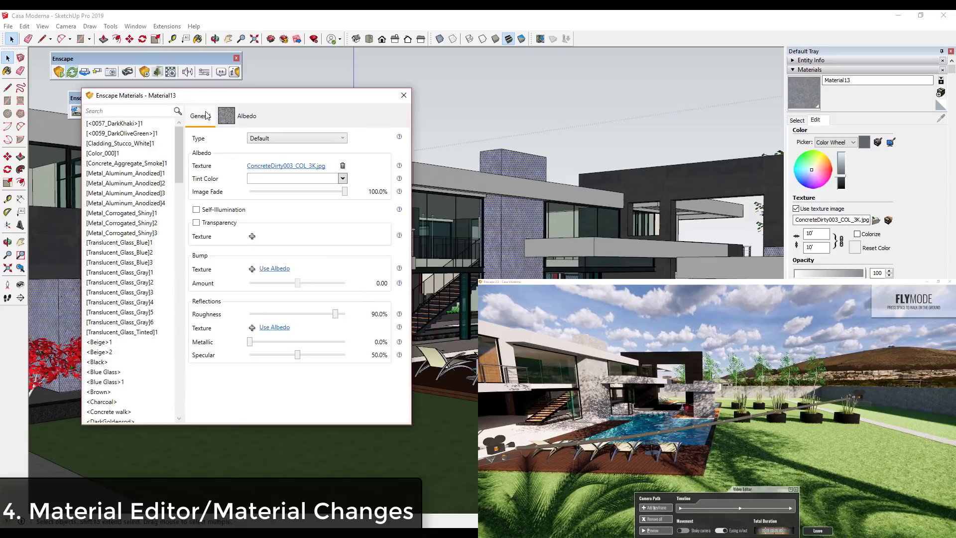
click(140, 243)
scroll(140, 243, down, 20)
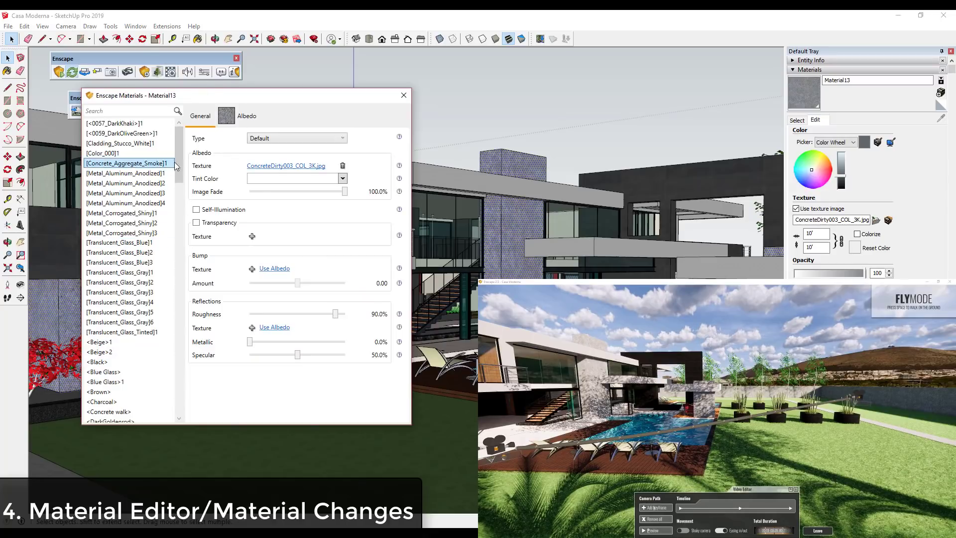
scroll(172, 391, up, 10)
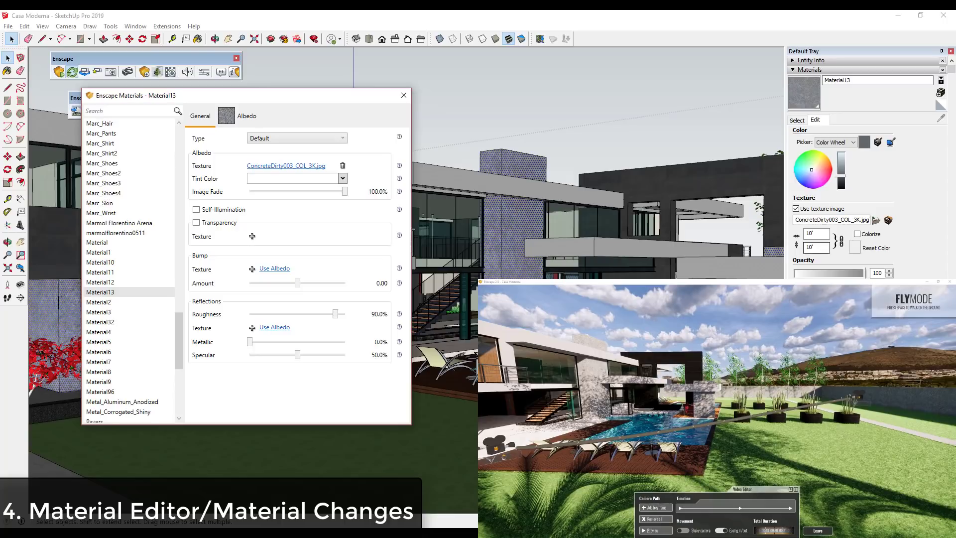
Show the in-model swatches in SketchUp's materials, activate the material sampler, and browse the Enscape material list for comparison
click(799, 121)
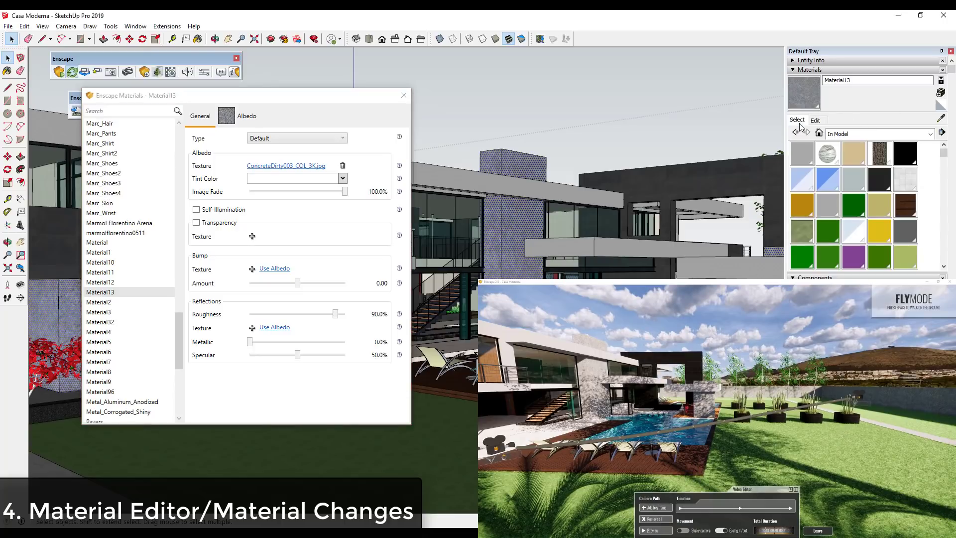
click(941, 118)
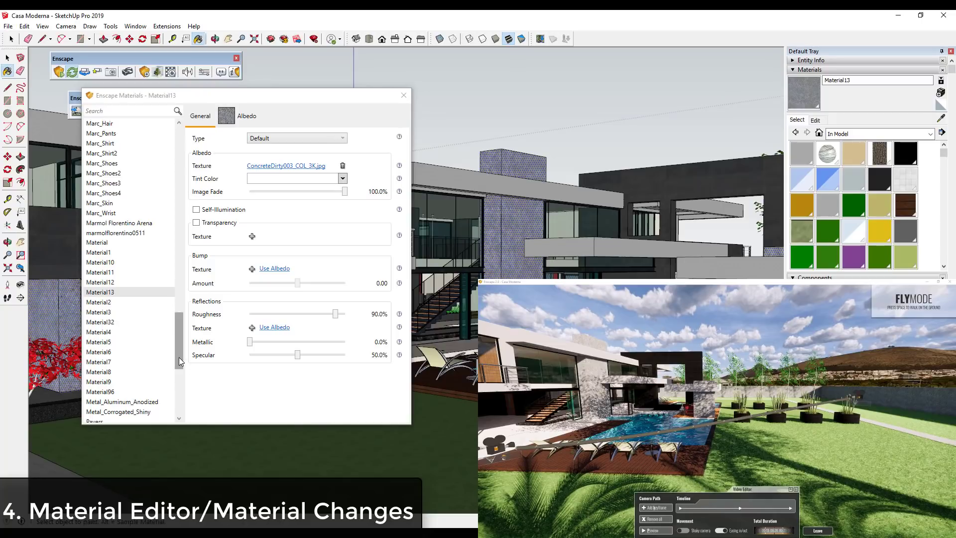
drag(178, 357, 178, 241)
click(117, 165)
click(125, 222)
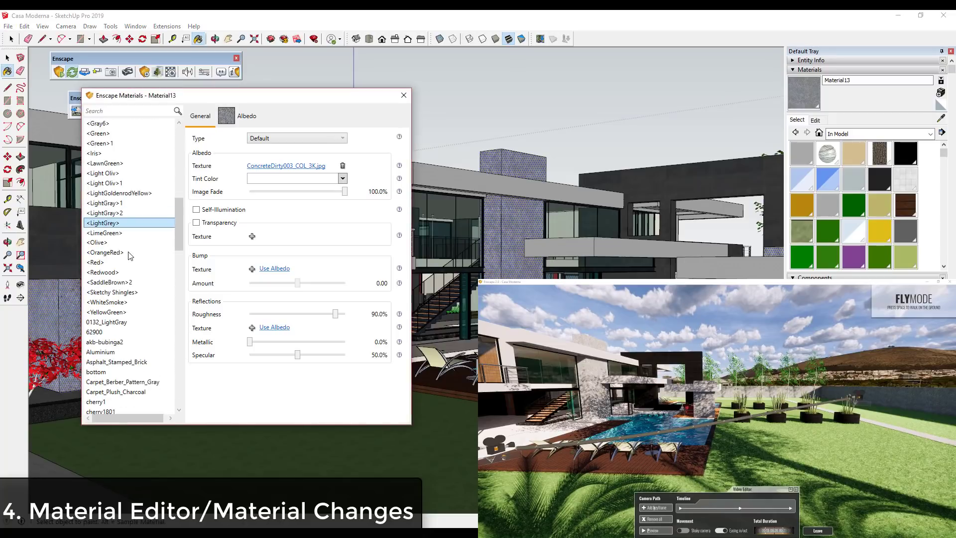
scroll(128, 256, down, 20)
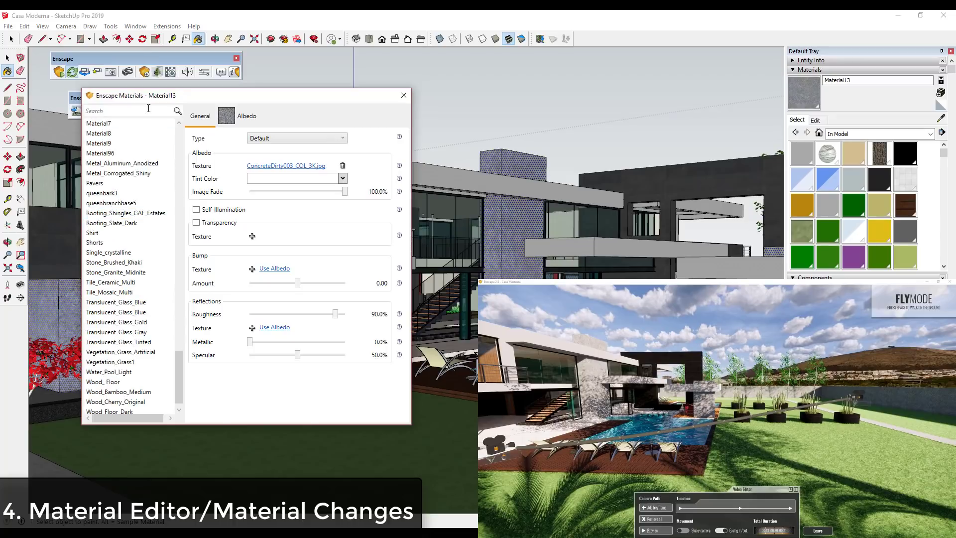
Filter the Enscape material list with the search text "gra", and clear the filter again
click(127, 110)
text(gra)
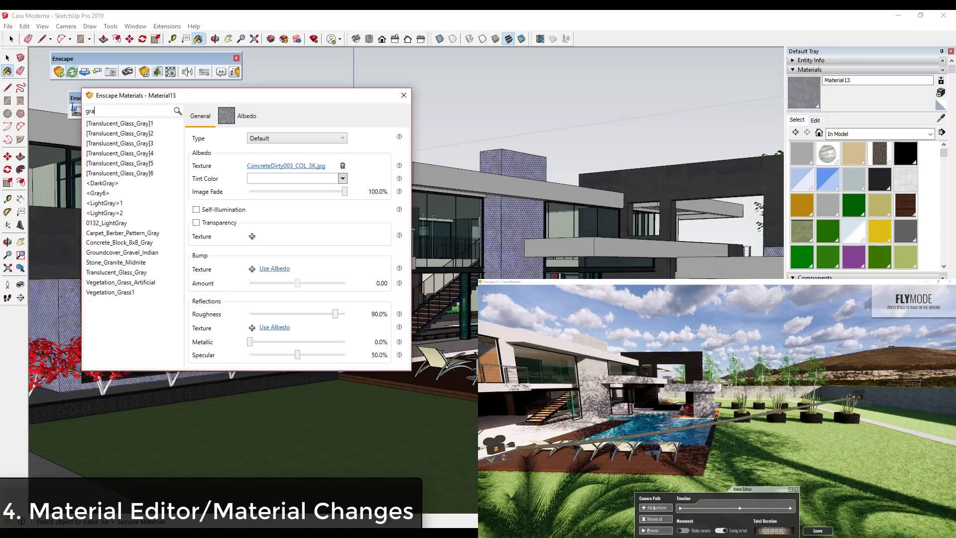
key(BackSpace)
key(BackSpace)
key(BackSpace)
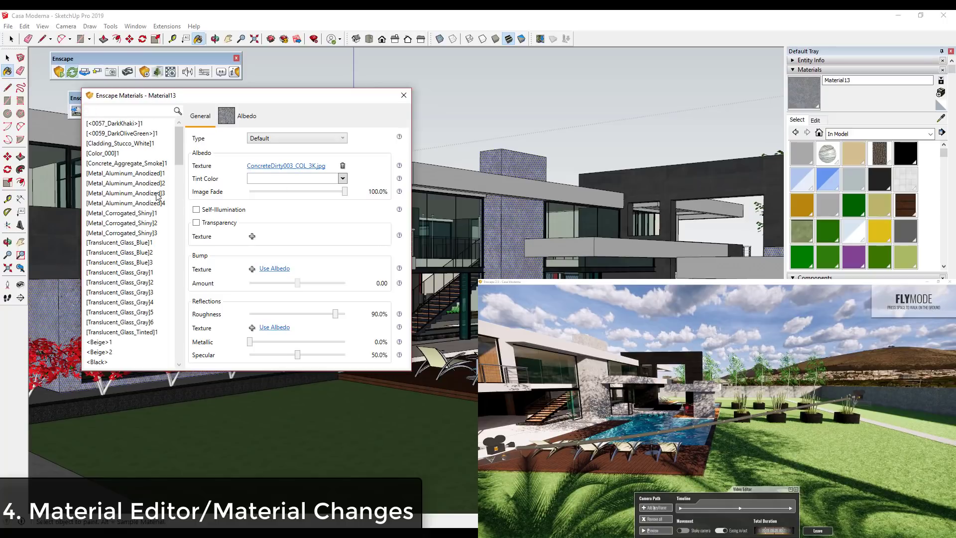
Examine the material types available for Material13, keep it on Default, and close the Enscape Materials editor
click(278, 139)
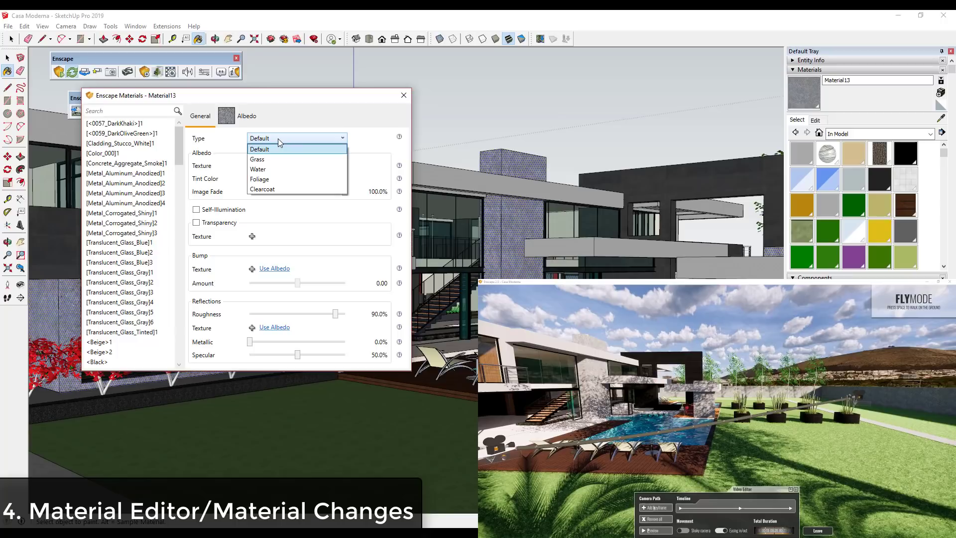
key(Down)
key(Down)
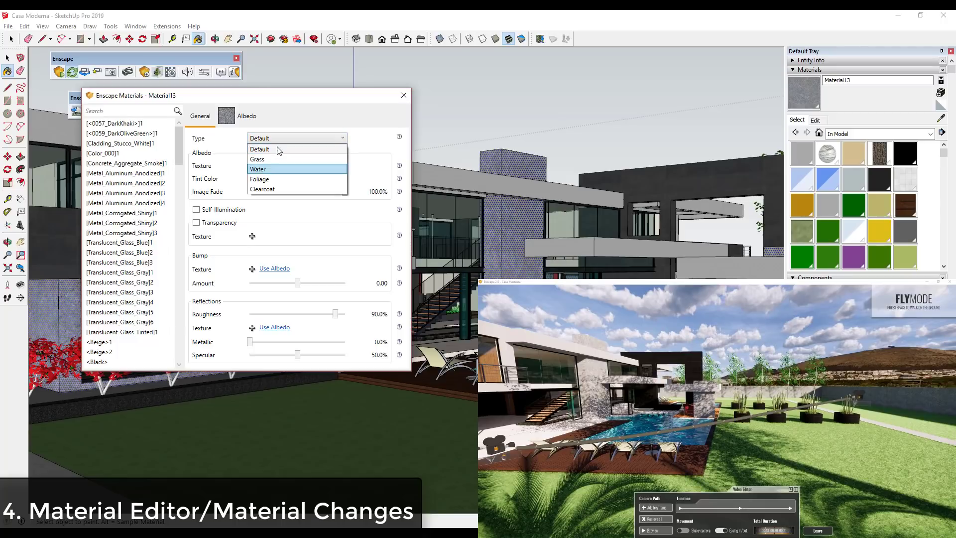
click(278, 149)
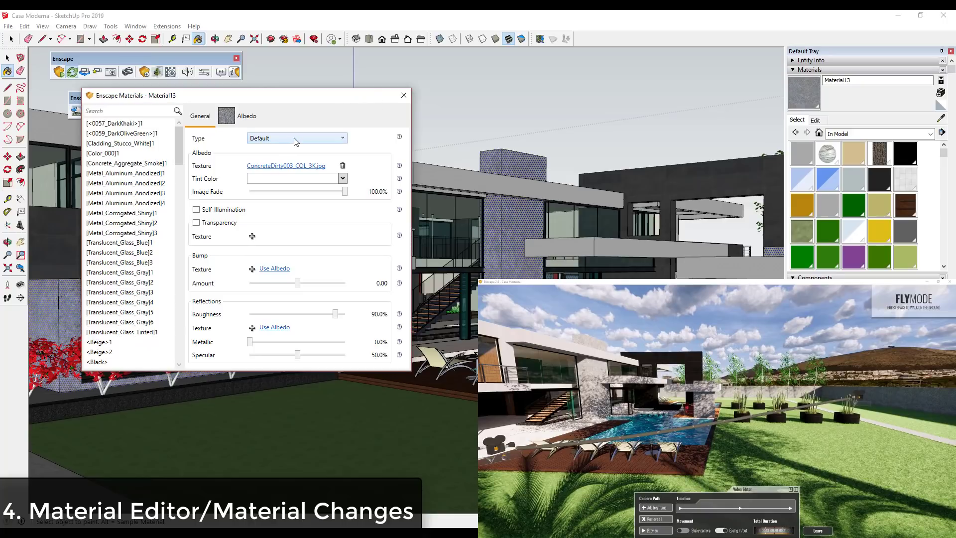
drag(304, 97, 286, 146)
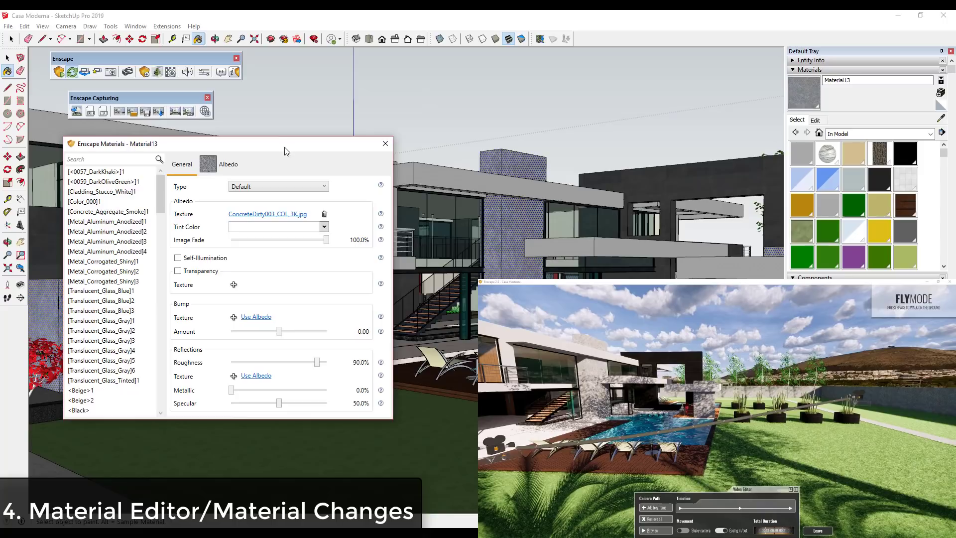
click(386, 144)
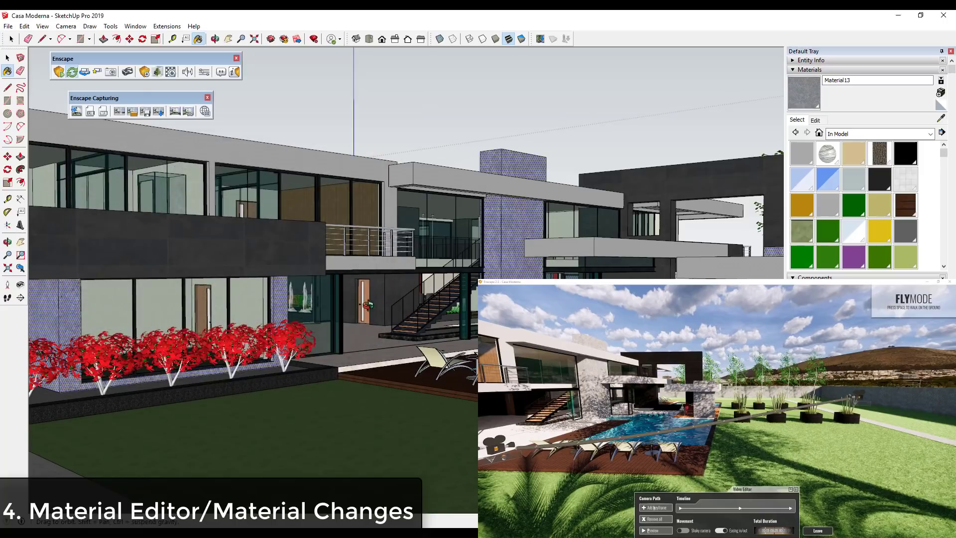
Bring the two garage doors into view in both the SketchUp model and the Enscape render, and leave the video editor
middle_drag(370, 309, 423, 351)
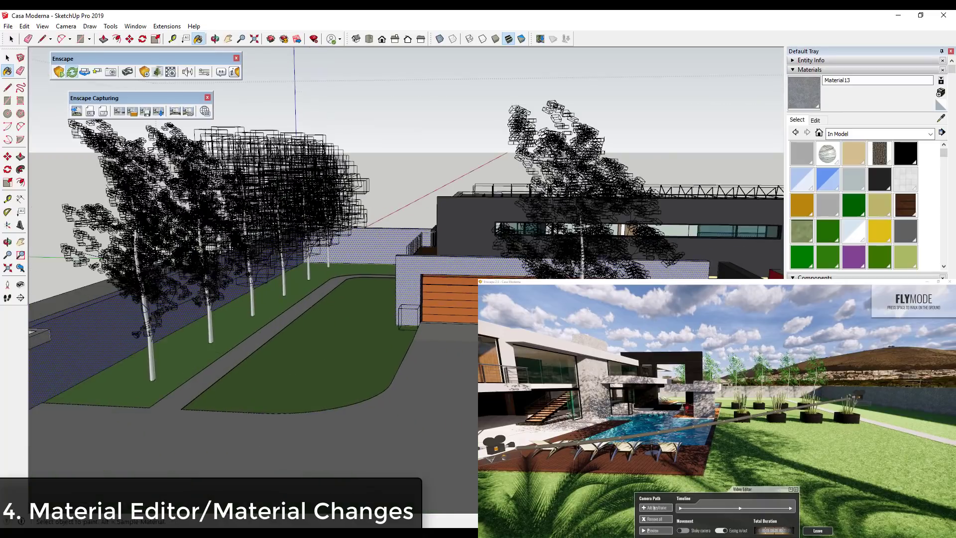
middle_drag(224, 433, 259, 437)
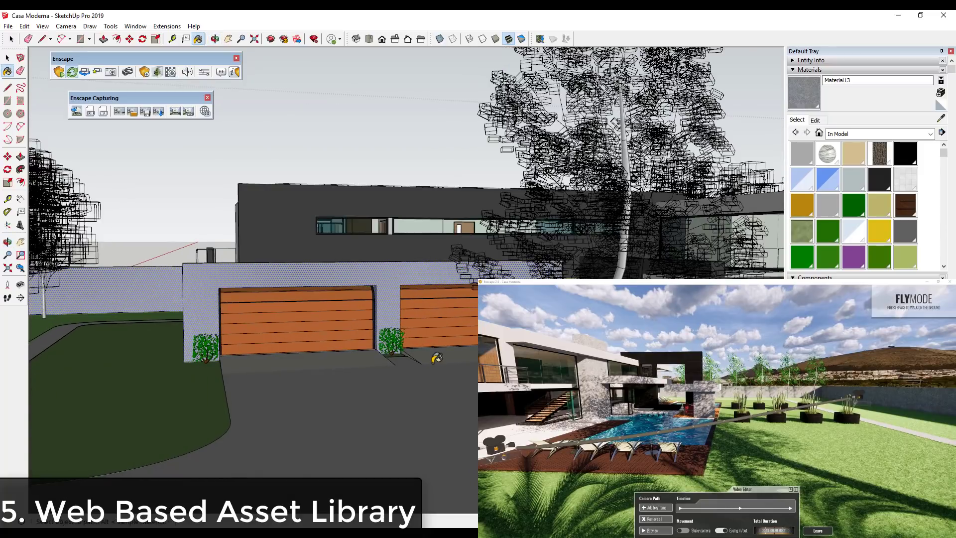
scroll(448, 349, up, 5)
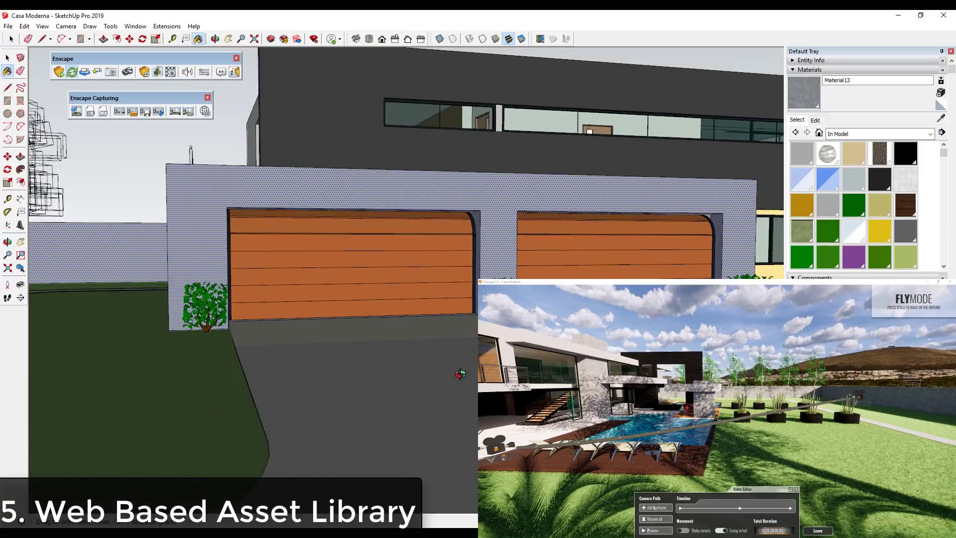
drag(717, 398, 627, 400)
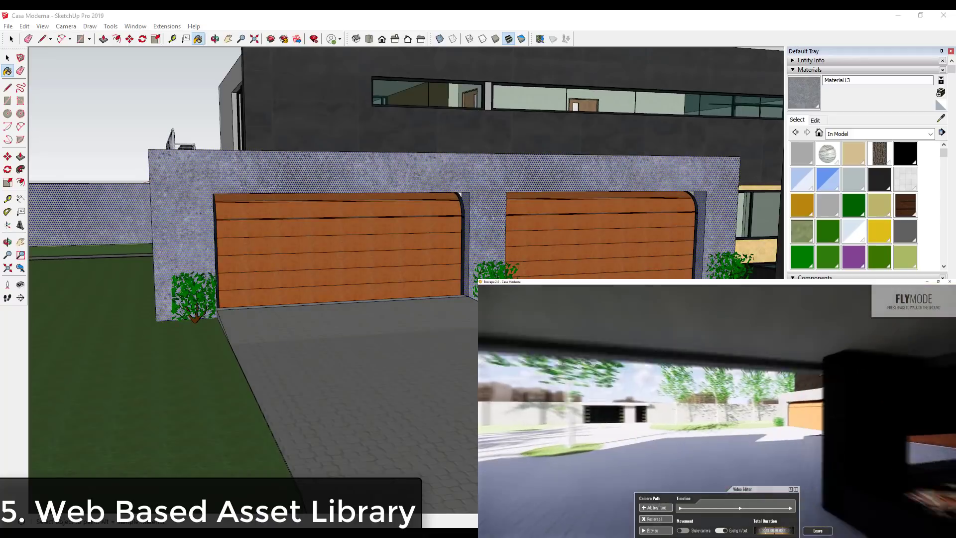
click(818, 530)
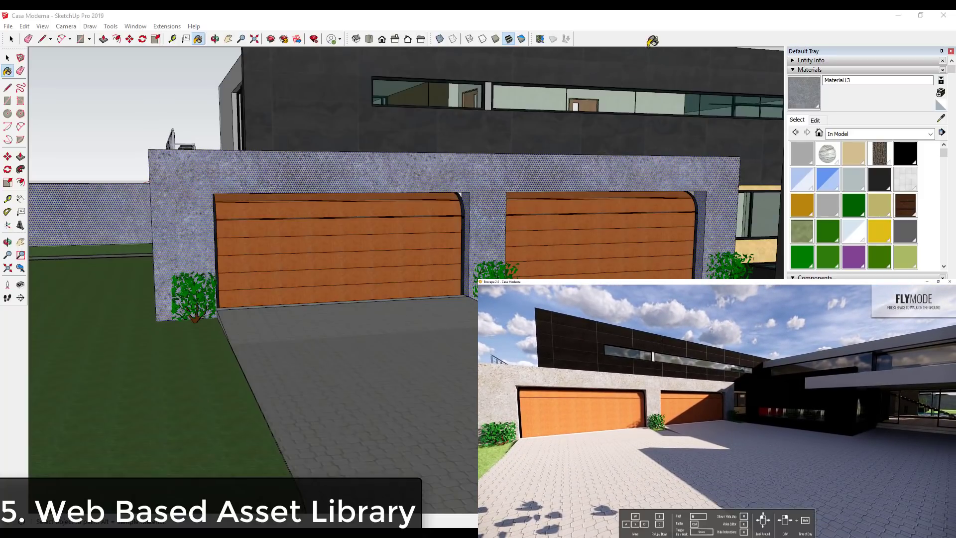
click(650, 43)
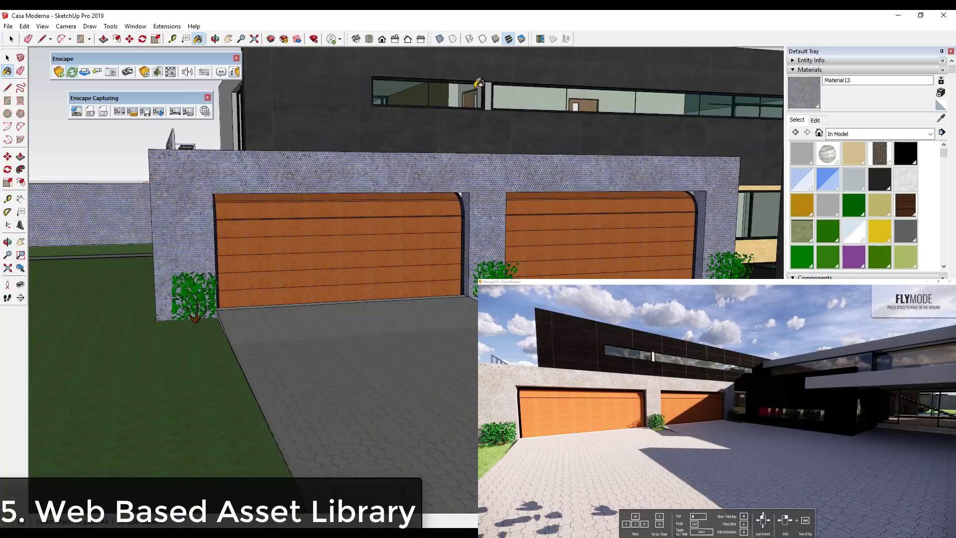
Open the Enscape asset library, show the Vehicles category, and place the yellow car on the driveway before the garage
click(158, 73)
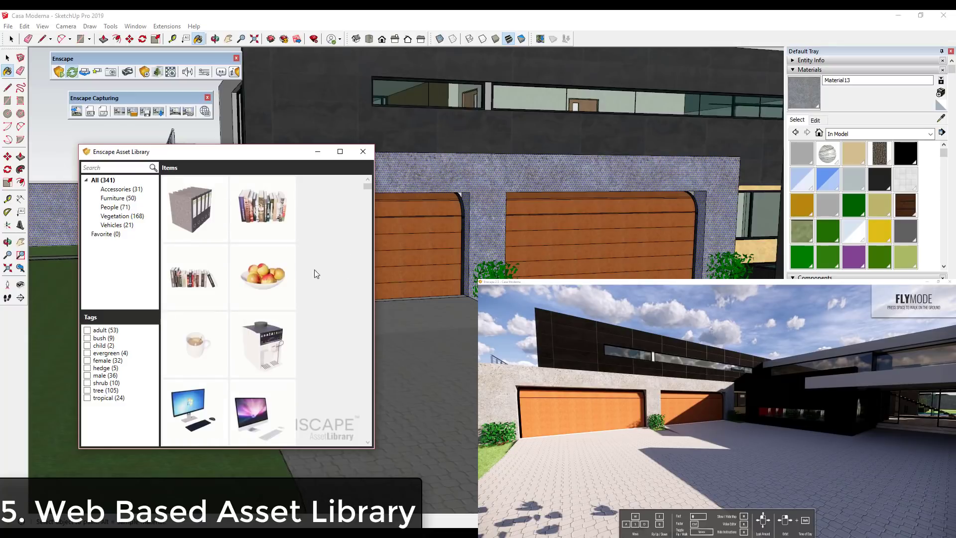
mouse_move(370, 186)
mouse_down()
mouse_move(368, 384)
mouse_move(368, 186)
mouse_up()
click(115, 226)
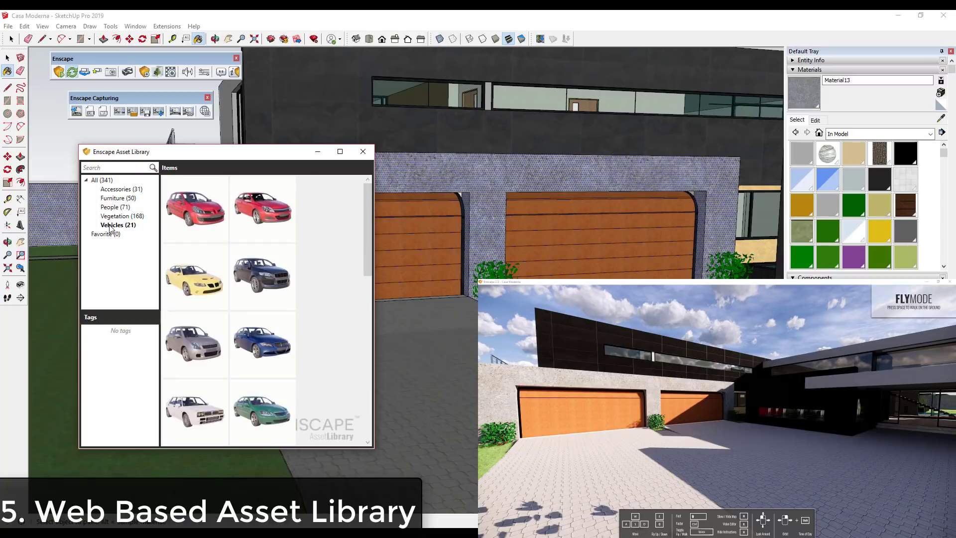
click(204, 284)
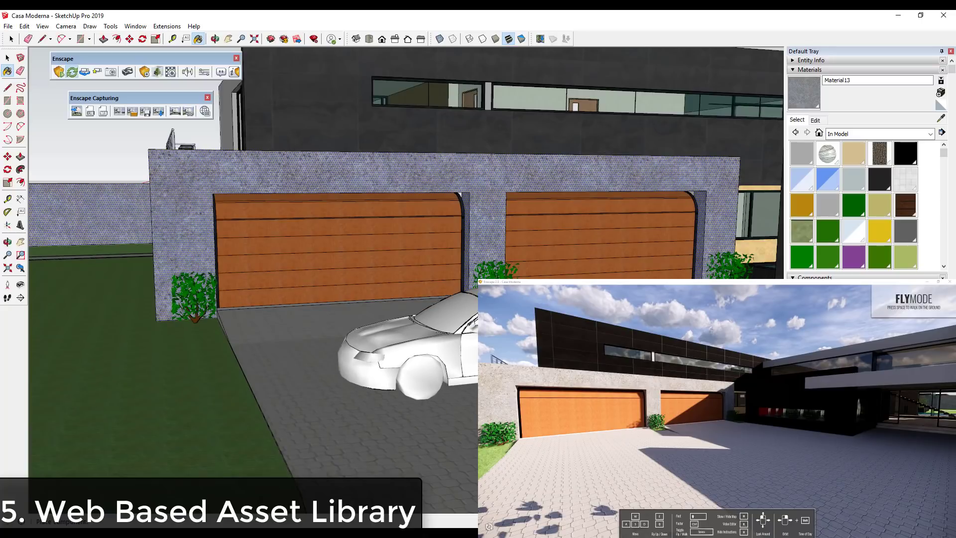
key(Escape)
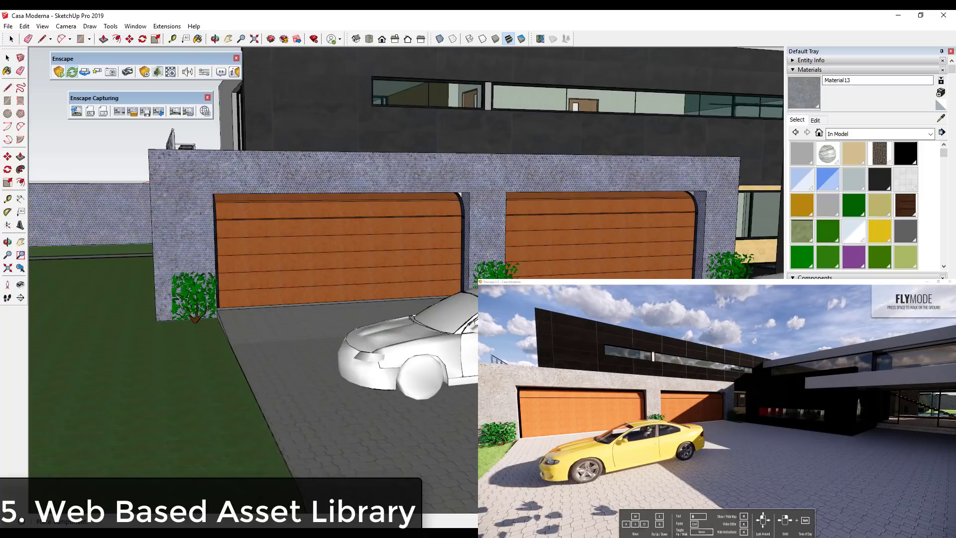
Select the car and rotate it with the Move tool so its rear faces the lawn side of the driveway
scroll(468, 281, down, 1)
key(space)
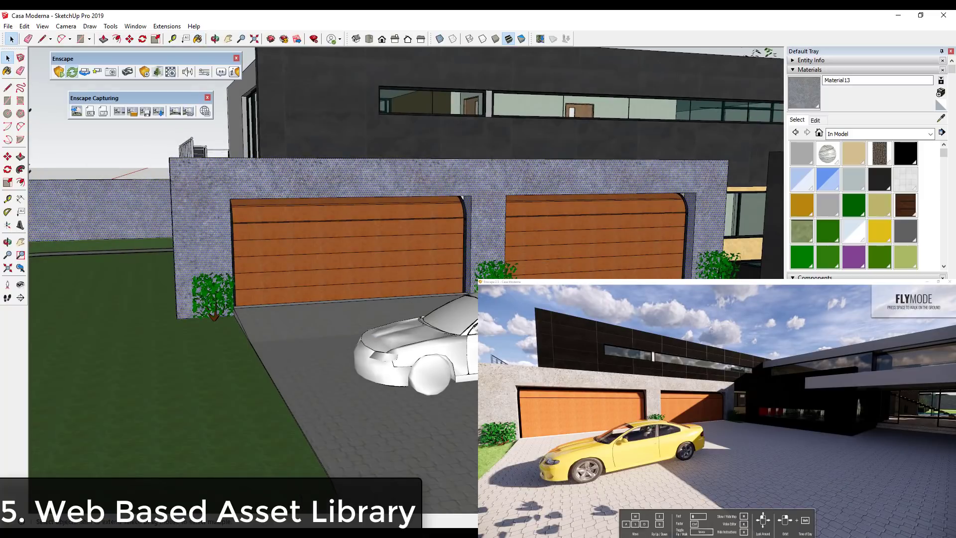
click(423, 344)
middle_drag(424, 344, 417, 372)
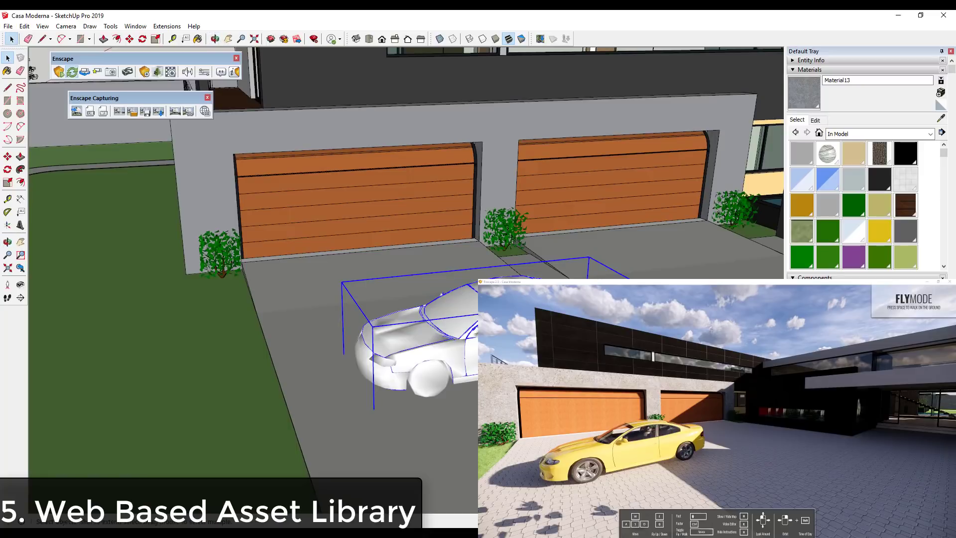
key(m)
key(space)
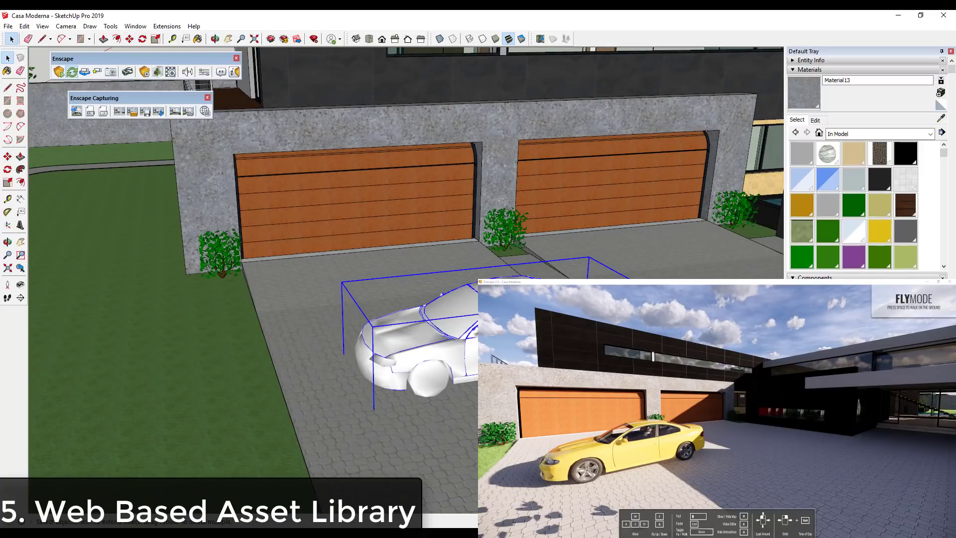
key(m)
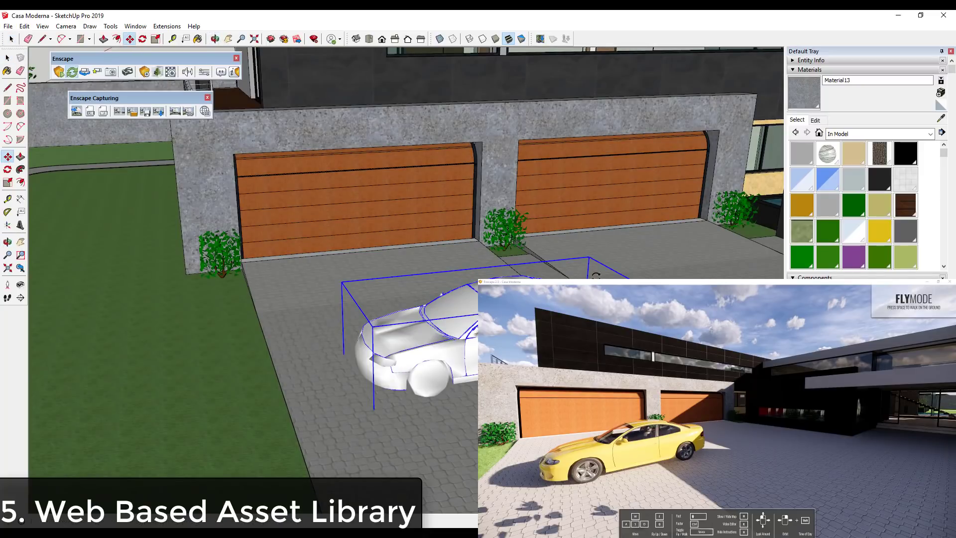
click(596, 276)
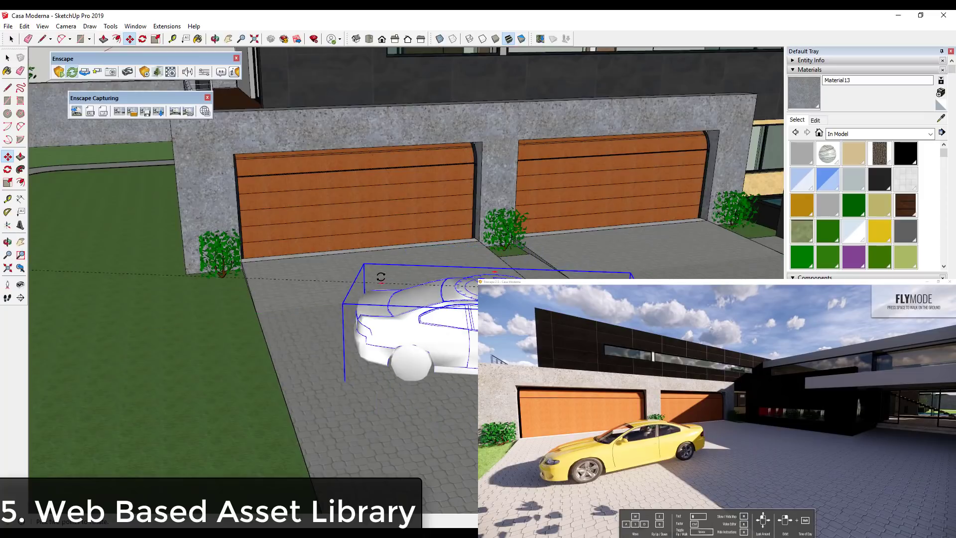
click(389, 269)
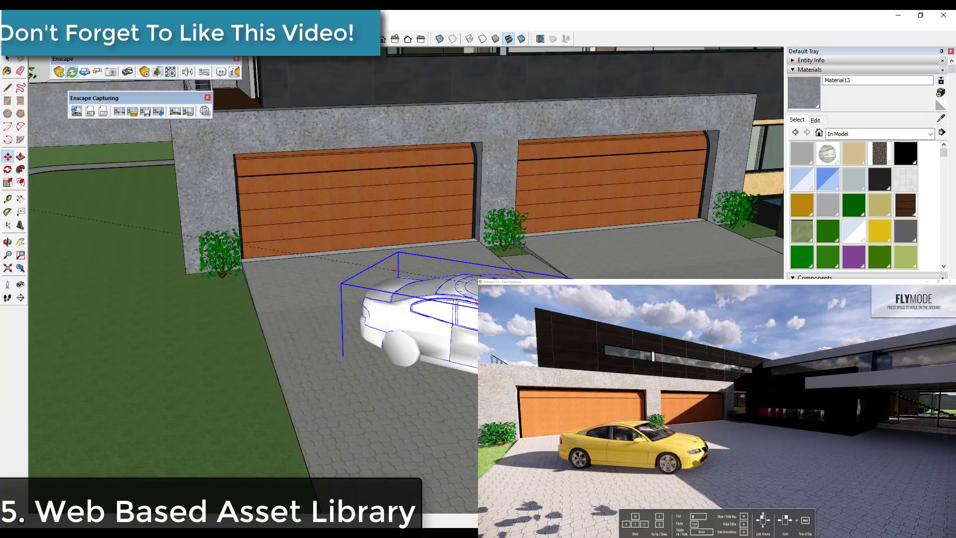
key(m)
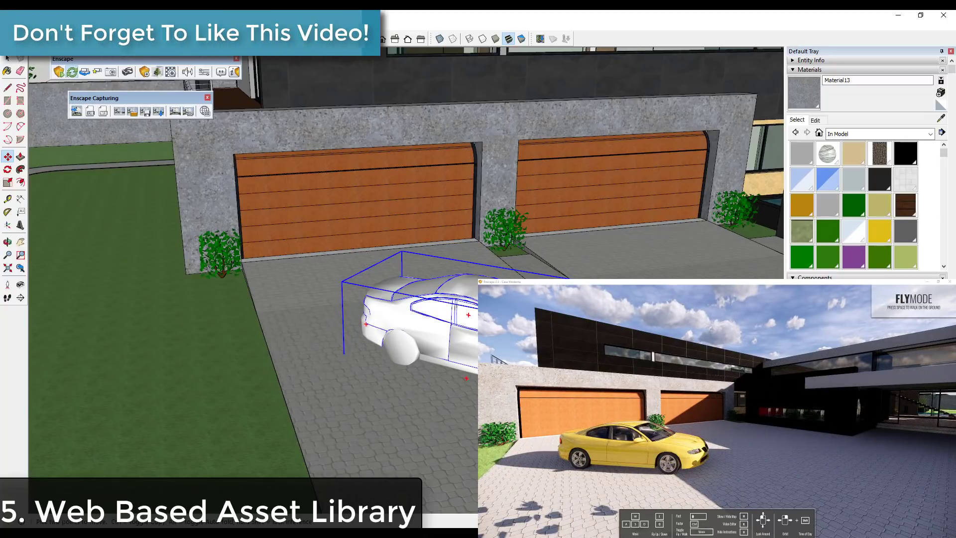
mouse_move(423, 329)
middle_down()
mouse_move(401, 297)
mouse_move(409, 321)
middle_up()
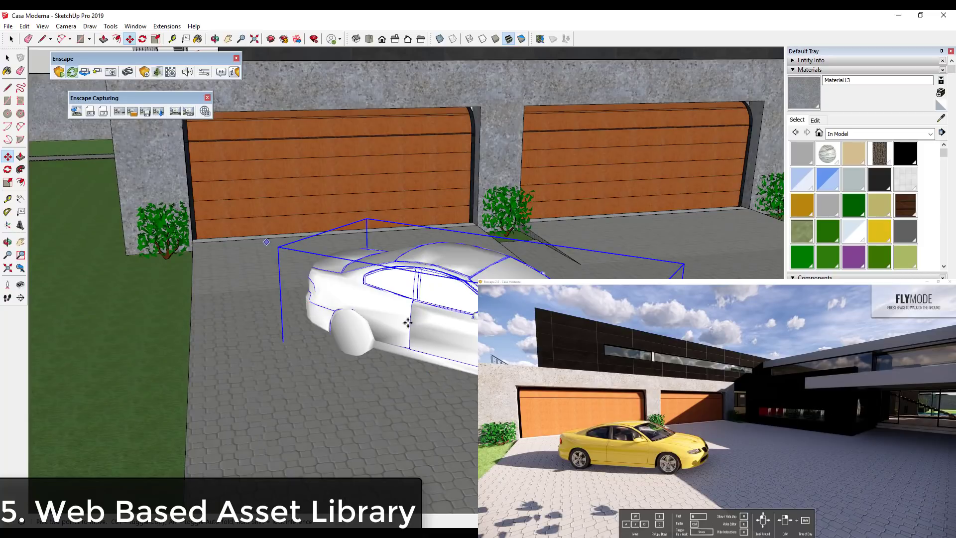
Reopen the Enscape asset library and fly around the yellow car in the render to examine it up close
click(157, 73)
mouse_move(609, 466)
right_down()
mouse_move(558, 478)
mouse_move(578, 479)
right_up()
key(w)
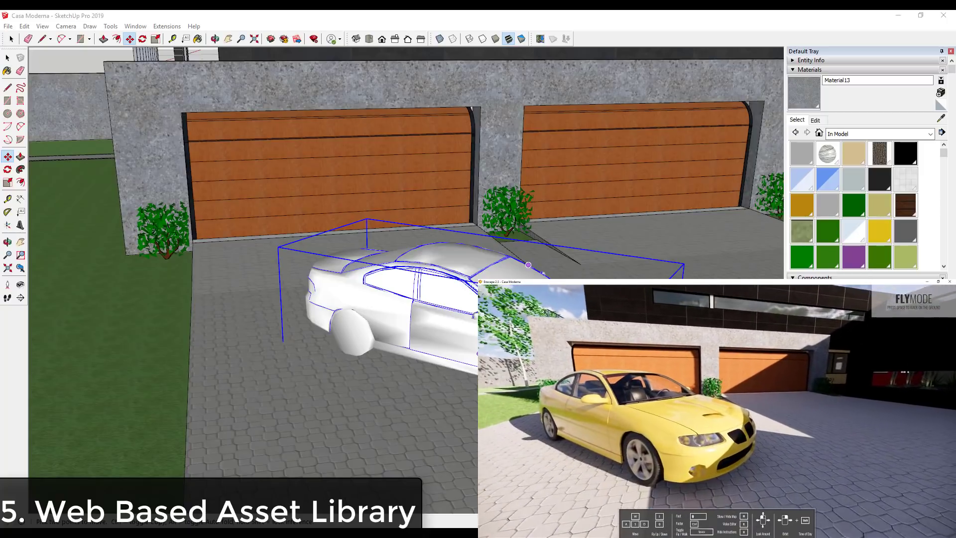
key(a)
drag(621, 421, 605, 420)
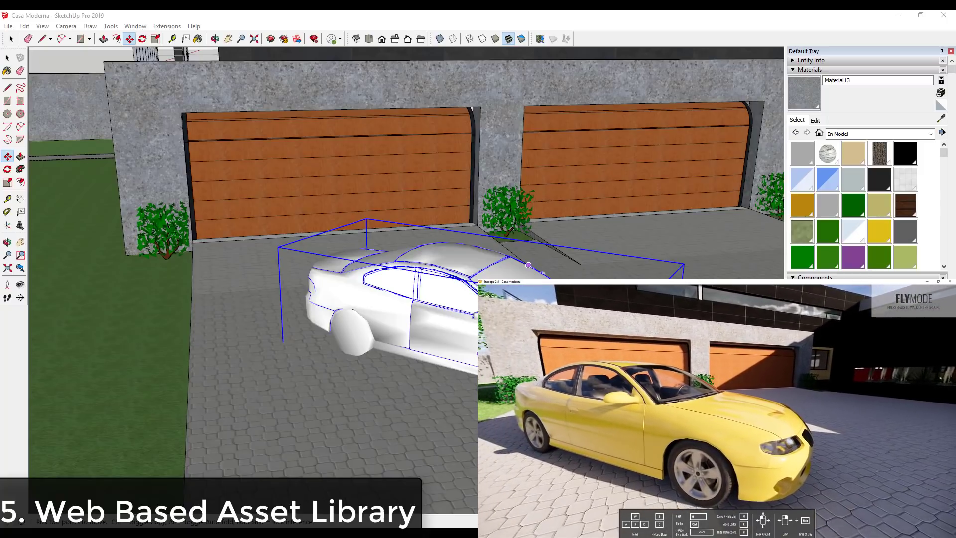
mouse_move(741, 454)
right_down()
mouse_move(650, 455)
mouse_move(716, 439)
right_up()
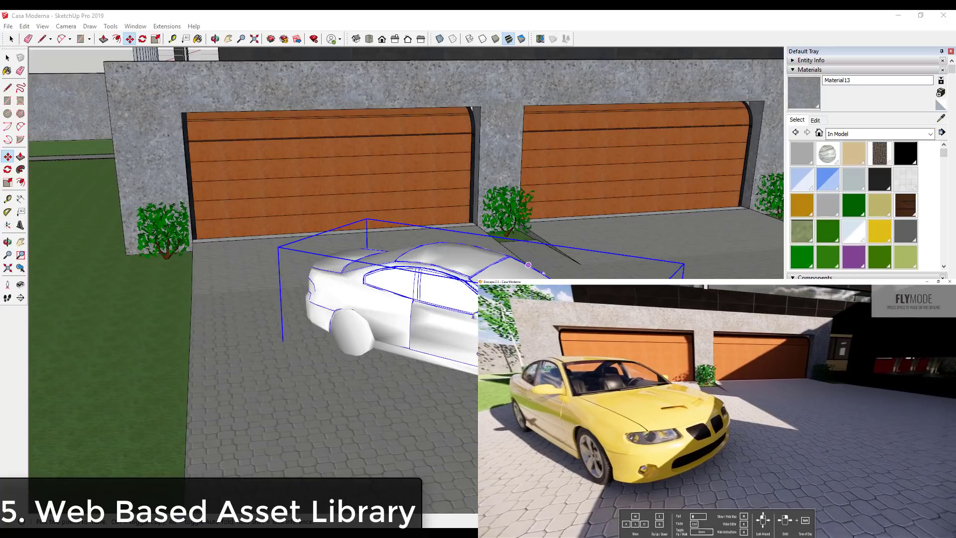
mouse_move(665, 421)
mouse_down()
mouse_move(737, 381)
mouse_move(760, 386)
mouse_move(720, 394)
mouse_move(730, 388)
mouse_up()
key(a)
key(s)
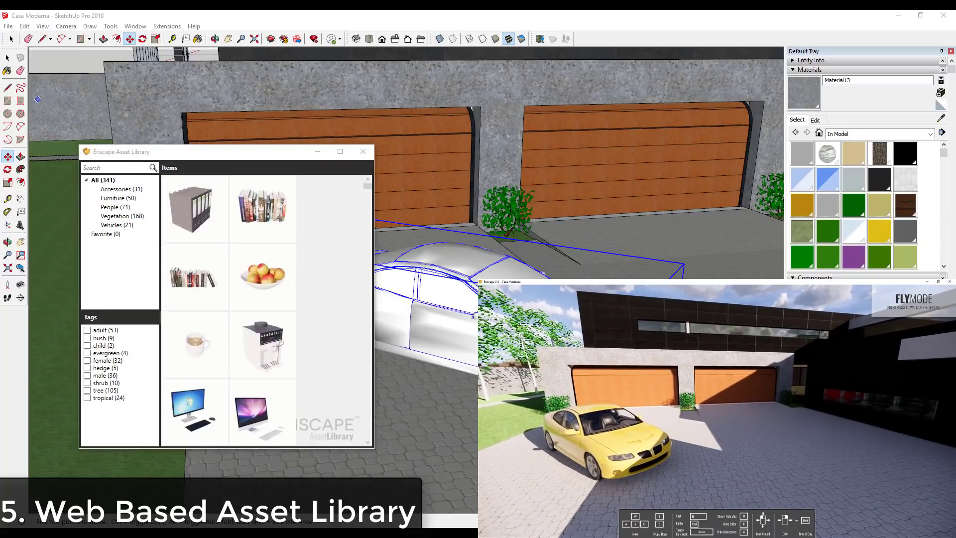
Move the asset library clear of the garage and delete the existing shrubs beside the garage doors
drag(270, 154, 236, 222)
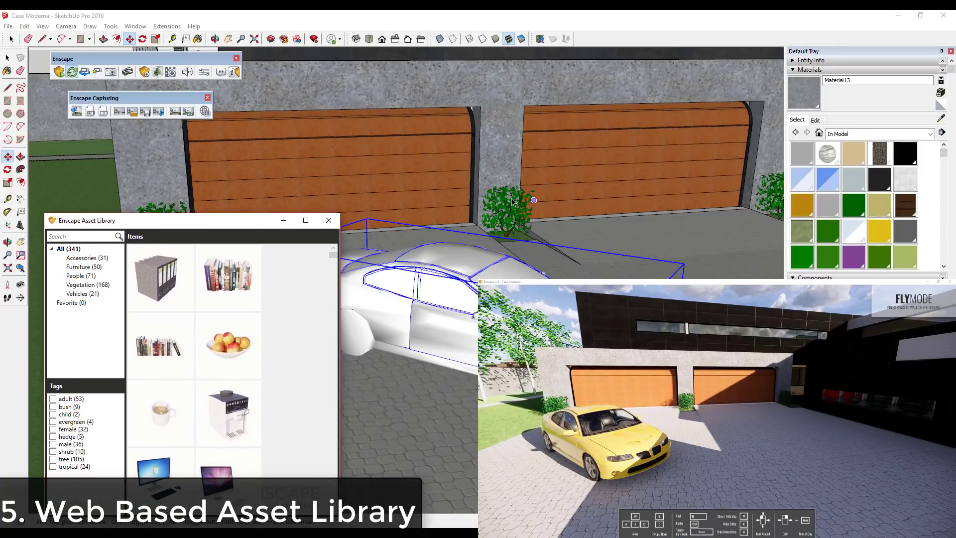
key(space)
click(510, 204)
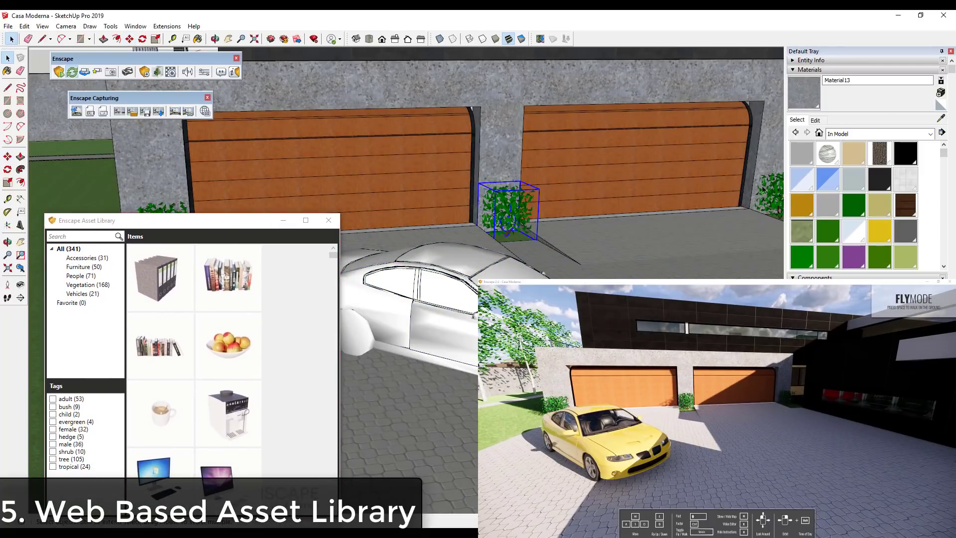
shift+click(773, 190)
key(Delete)
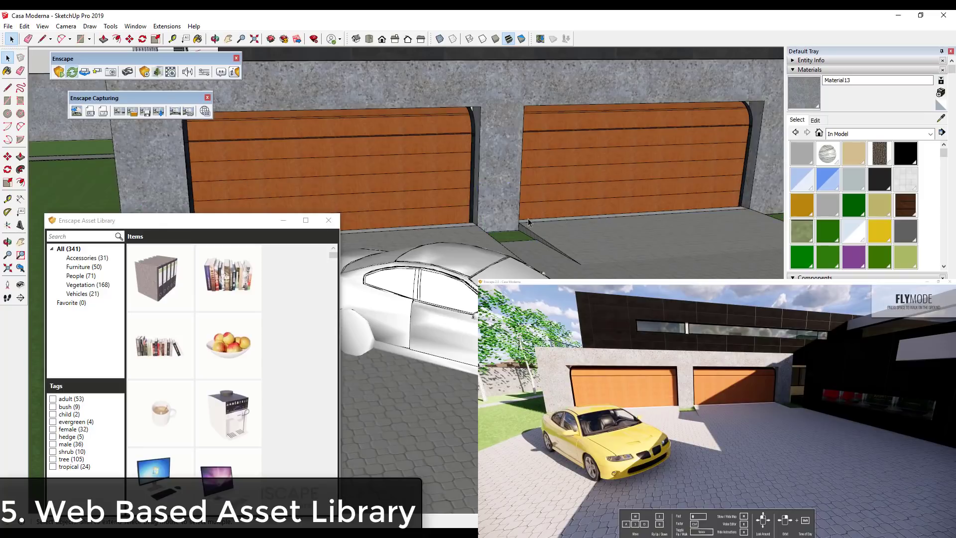
Filter the Vegetation assets by the hedge tag and place Modular Hedge 4 between the two garage doors
click(79, 285)
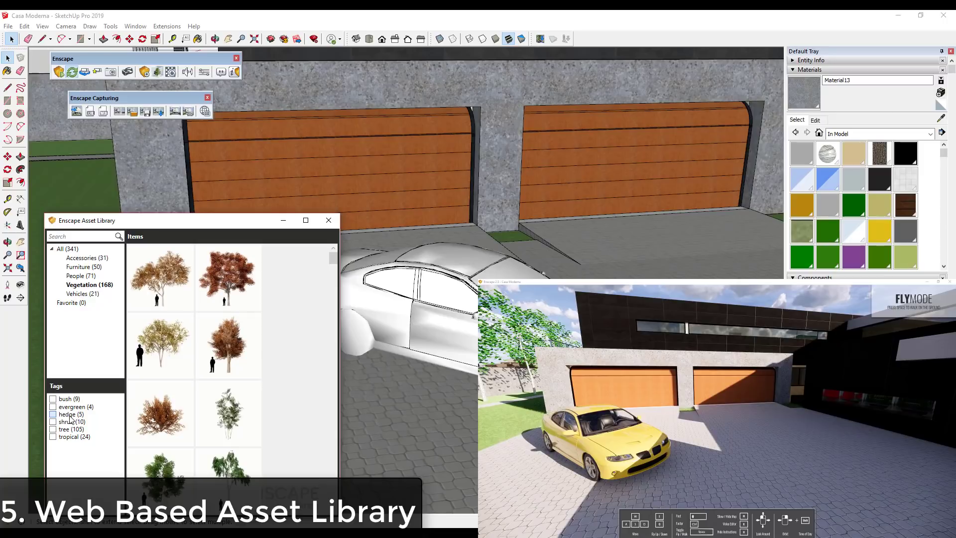
click(70, 417)
mouse_move(234, 279)
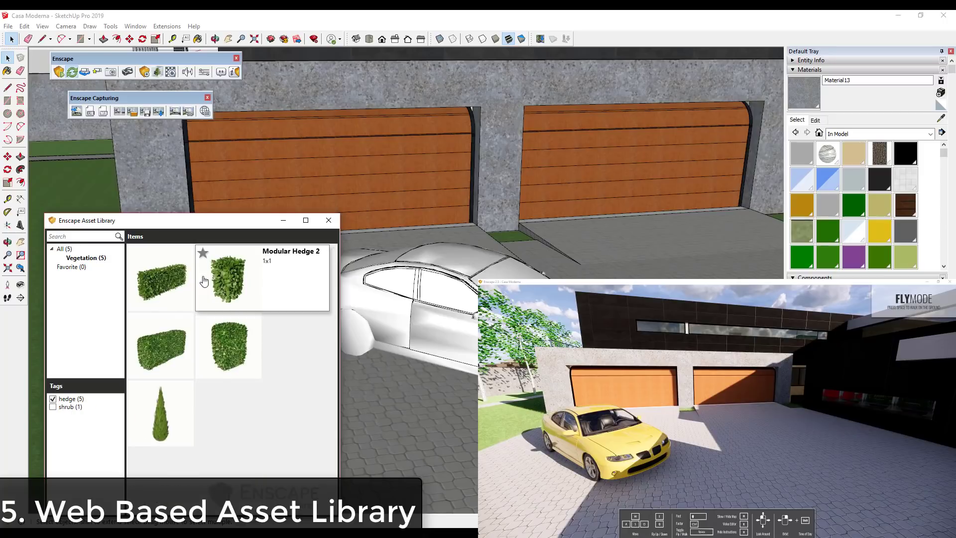
mouse_move(240, 351)
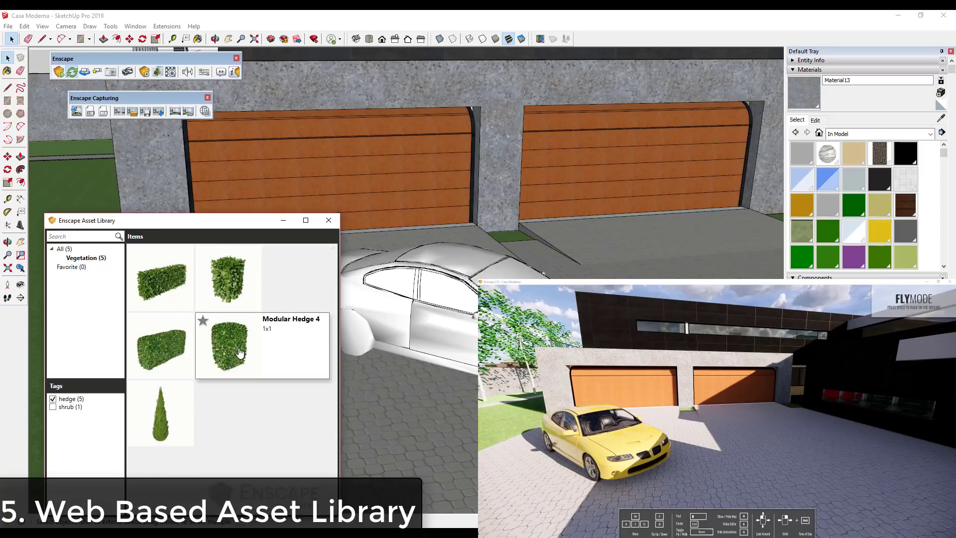
click(236, 353)
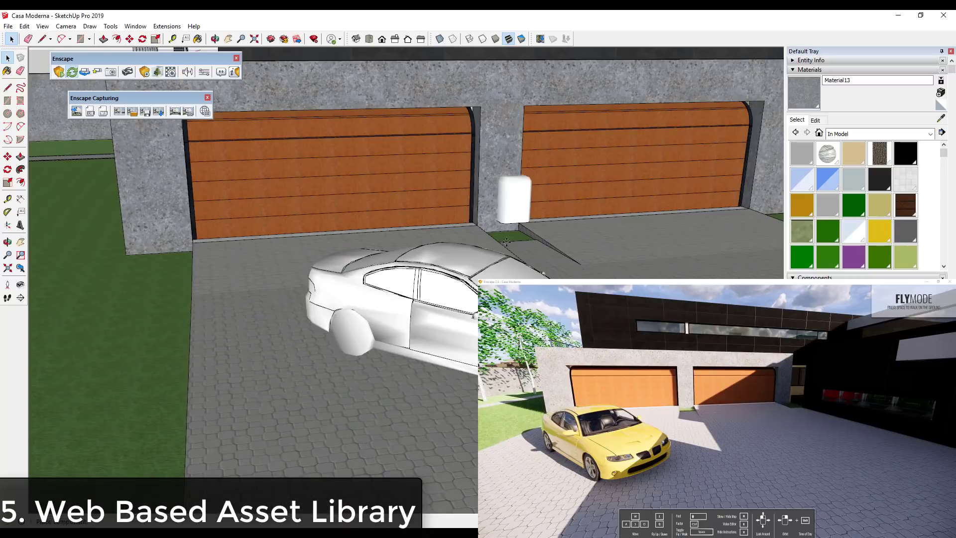
click(509, 233)
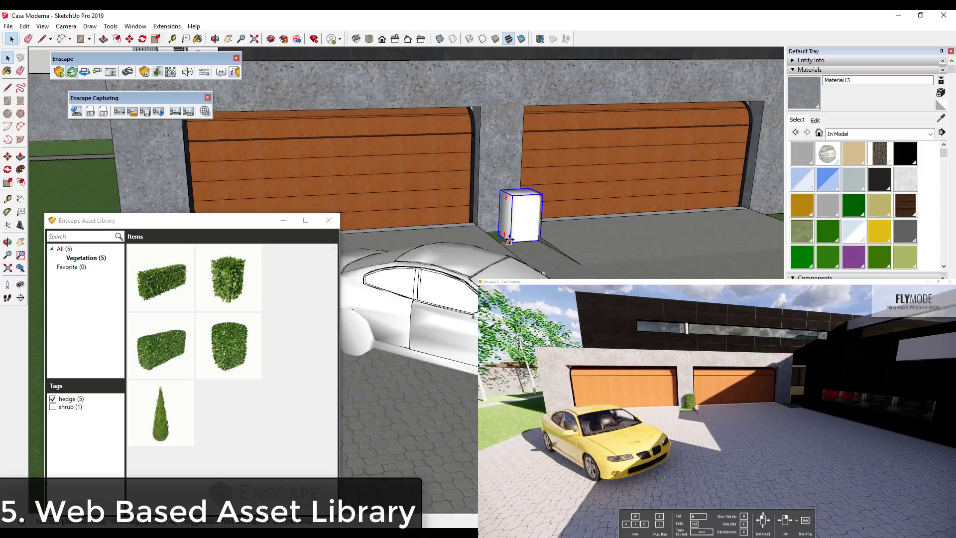
Copy the hedge to both outer piers of the garage front and check the row in the Enscape render
key(m)
middle_drag(516, 238, 562, 226)
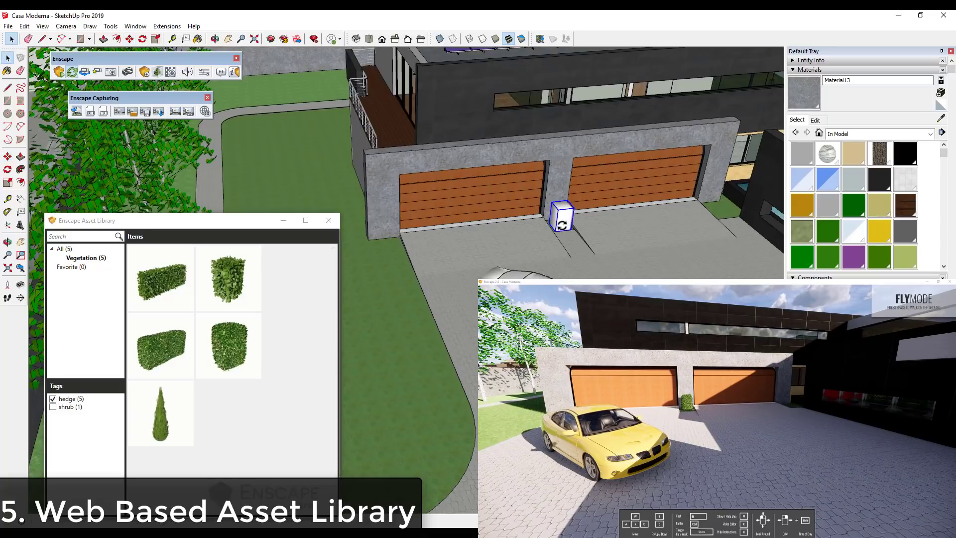
click(569, 230)
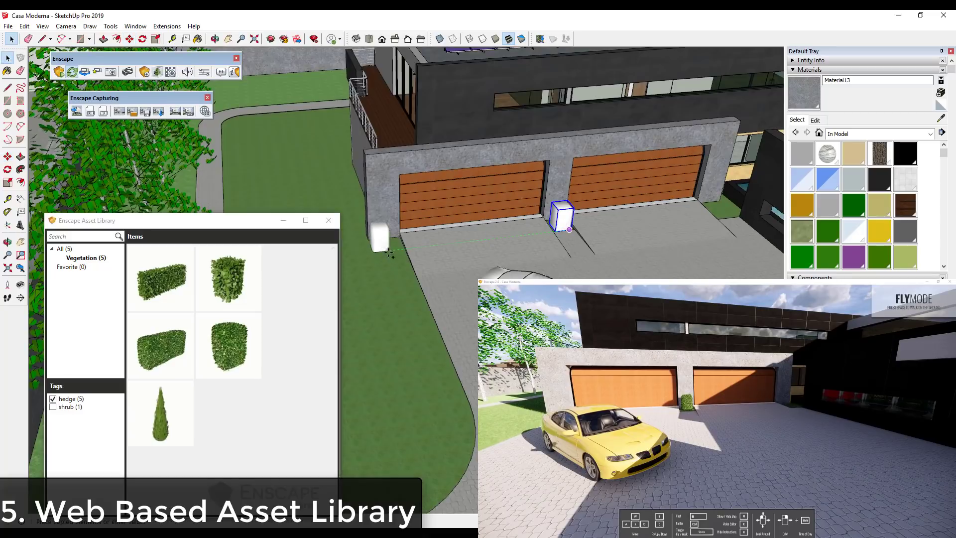
click(382, 255)
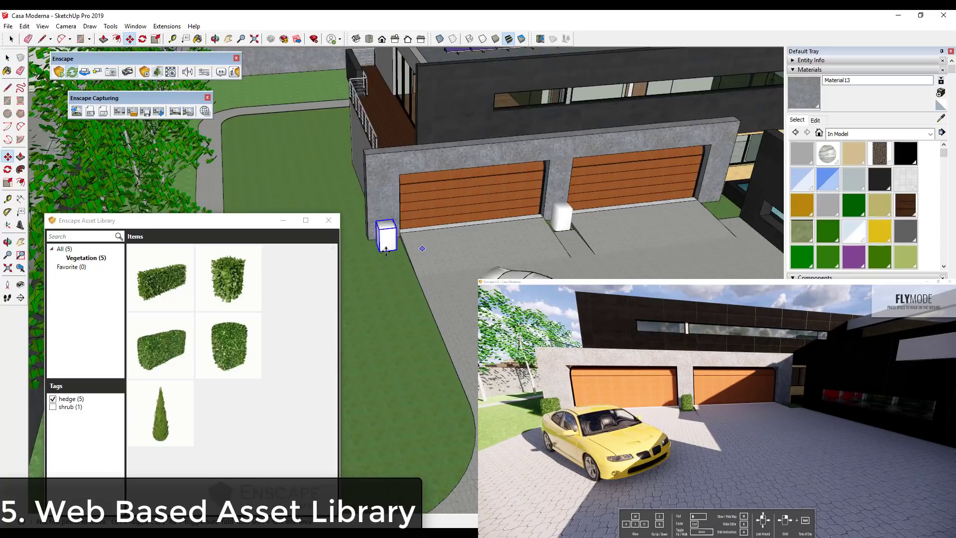
key(m)
key(ctrl)
click(397, 250)
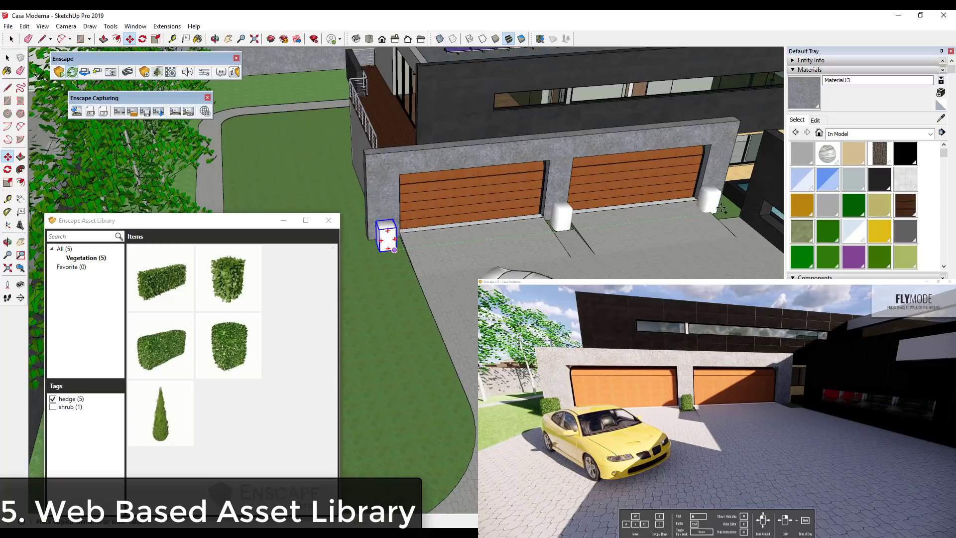
click(726, 210)
drag(734, 371, 747, 361)
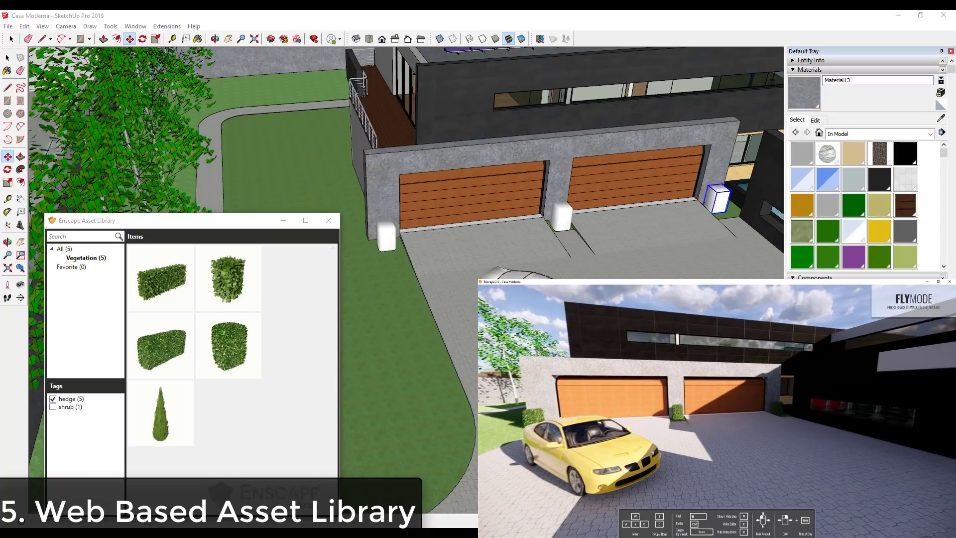
Show the Vehicles category in the Enscape asset library and look through all the available car models
key(w)
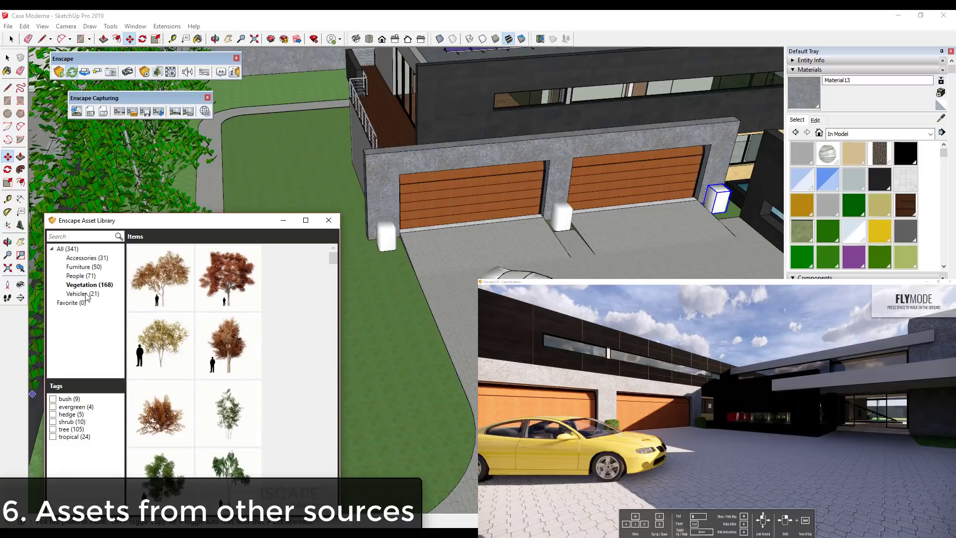
click(84, 294)
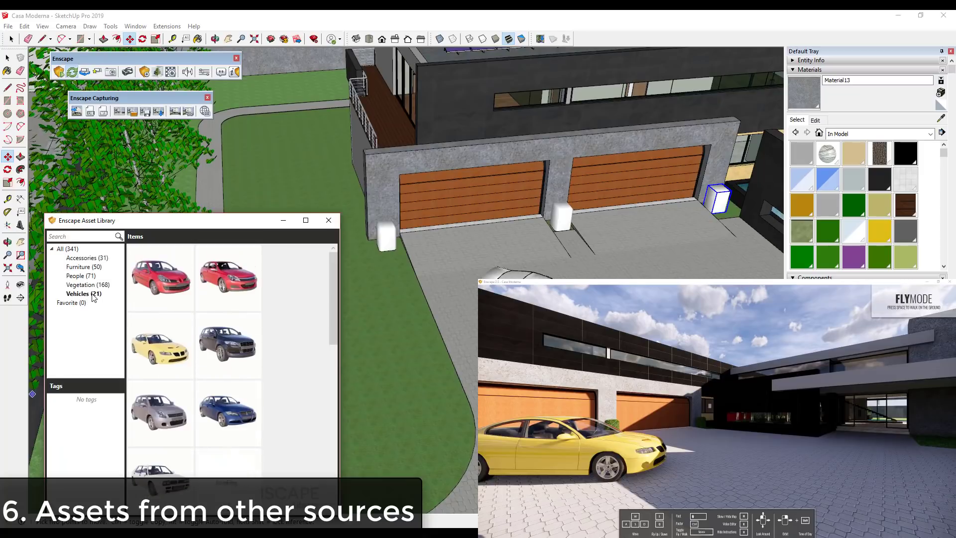
mouse_move(240, 284)
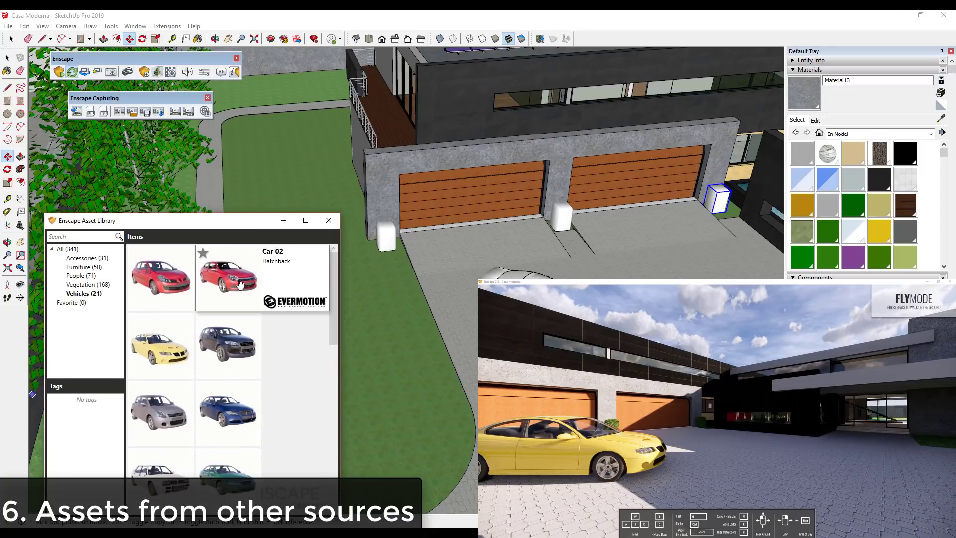
scroll(236, 418, down, 5)
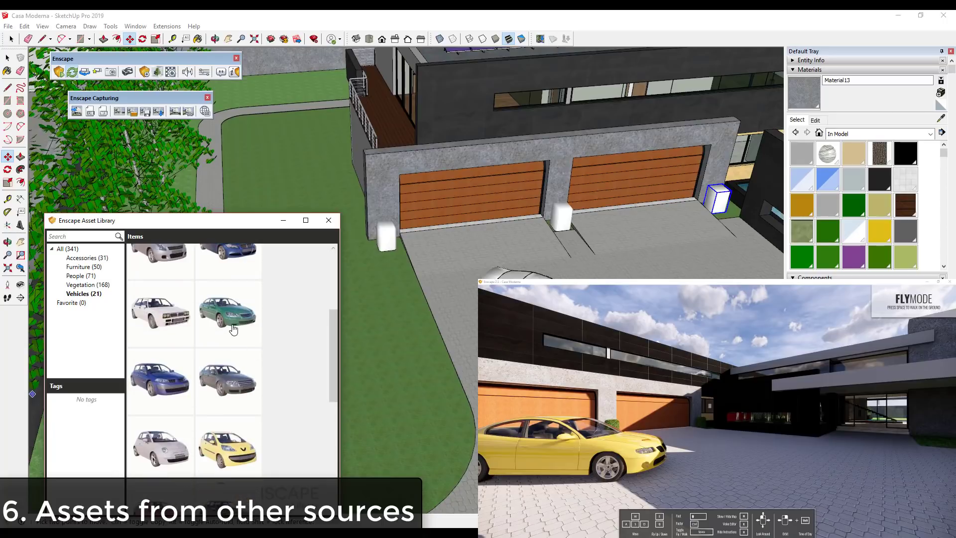
scroll(234, 329, down, 3)
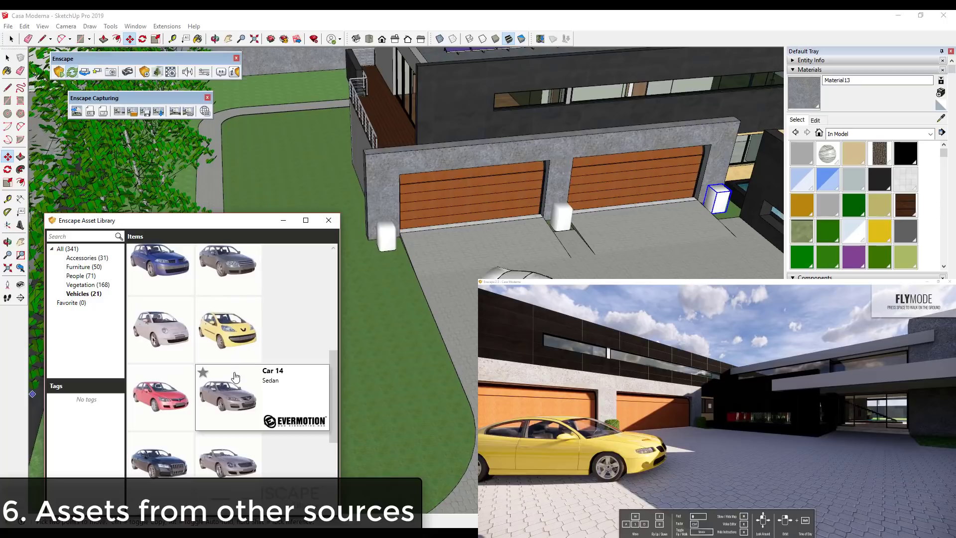
scroll(232, 376, down, 4)
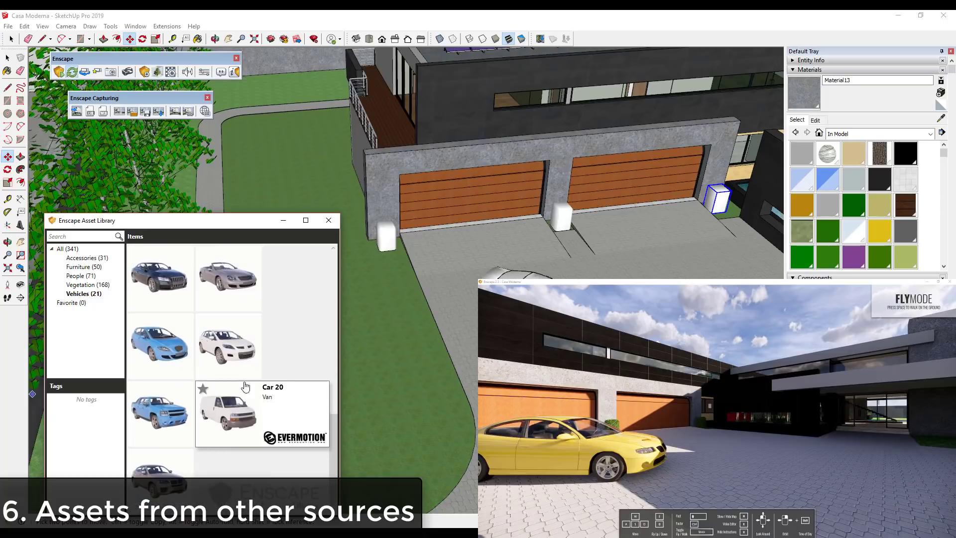
scroll(243, 349, up, 1)
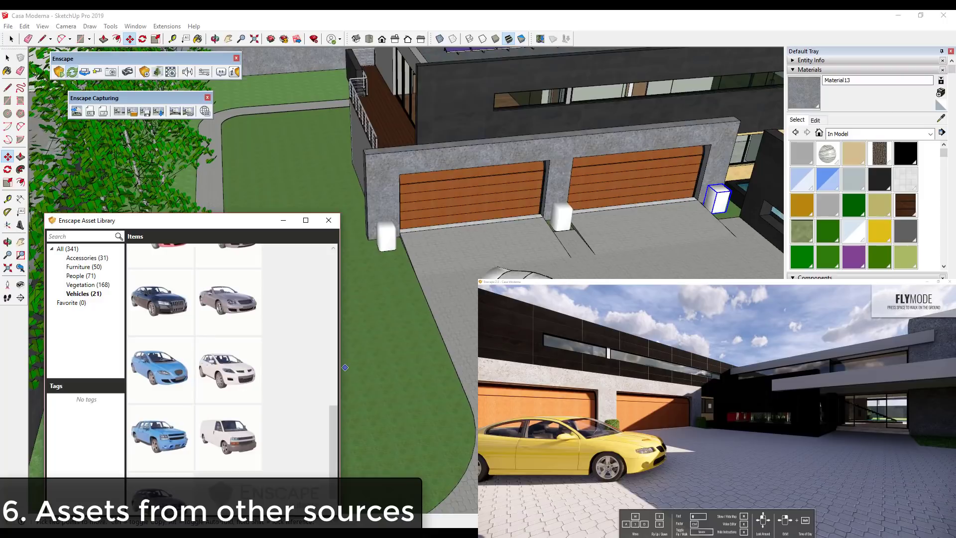
Fly around the driveway in the Enscape render to view the yellow car and garage front from several angles
key(d)
mouse_move(717, 399)
mouse_down()
mouse_move(626, 403)
mouse_move(650, 400)
mouse_up()
key(w)
key(s)
key(a)
key(s)
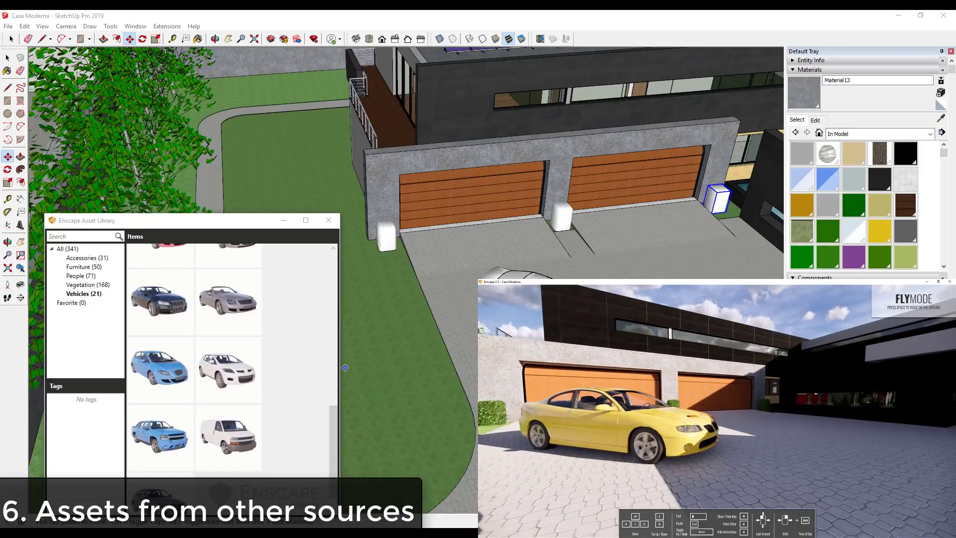
key(d)
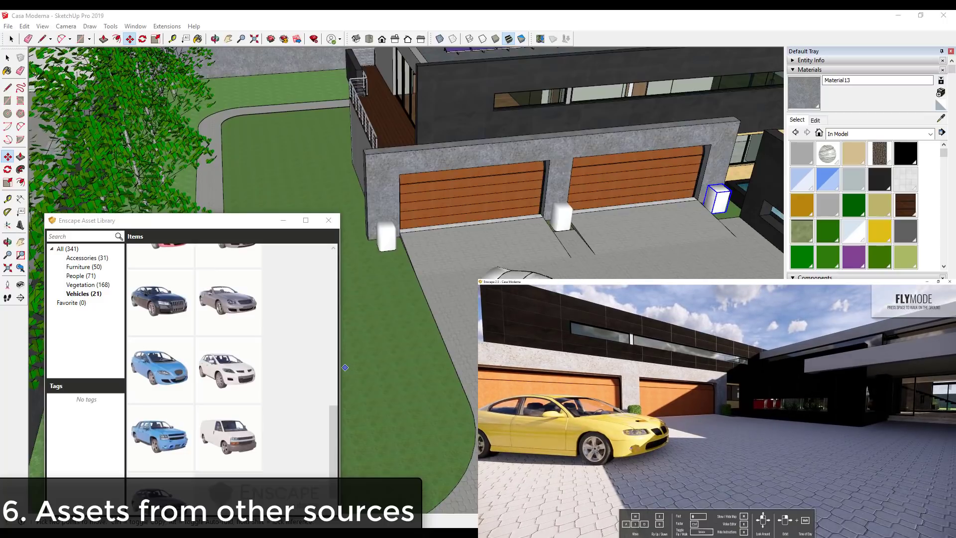
key(d)
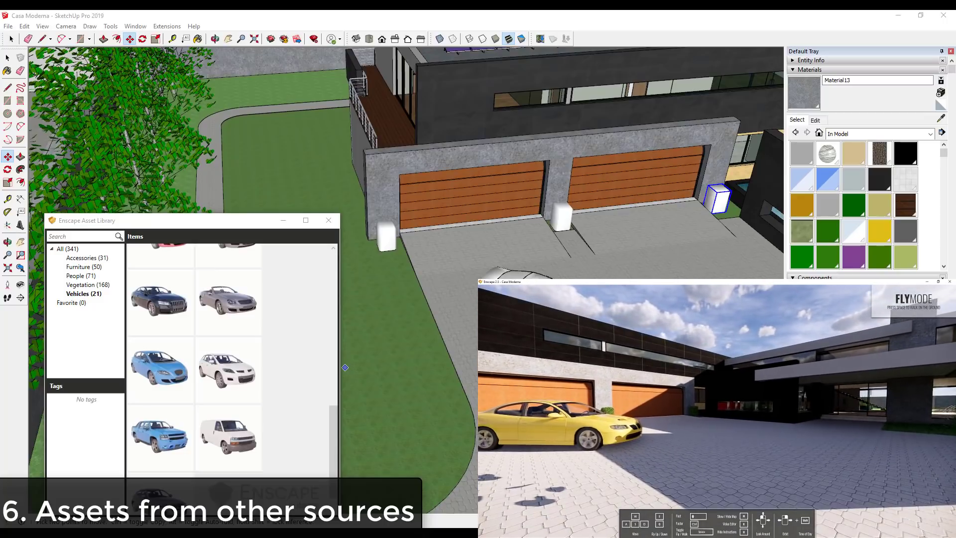